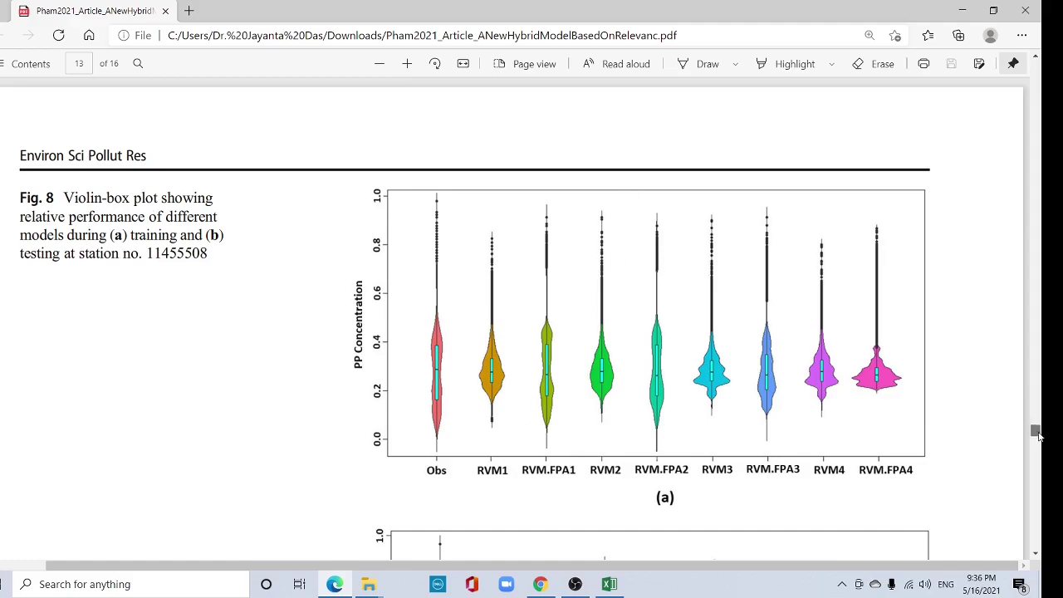
- Check the journal name on the PDF's first page, return to the page 13 violin figure, and start a Windows search
left_click_drag(1036, 431, 1044, 72)
scroll(91, 357, "down", 2)
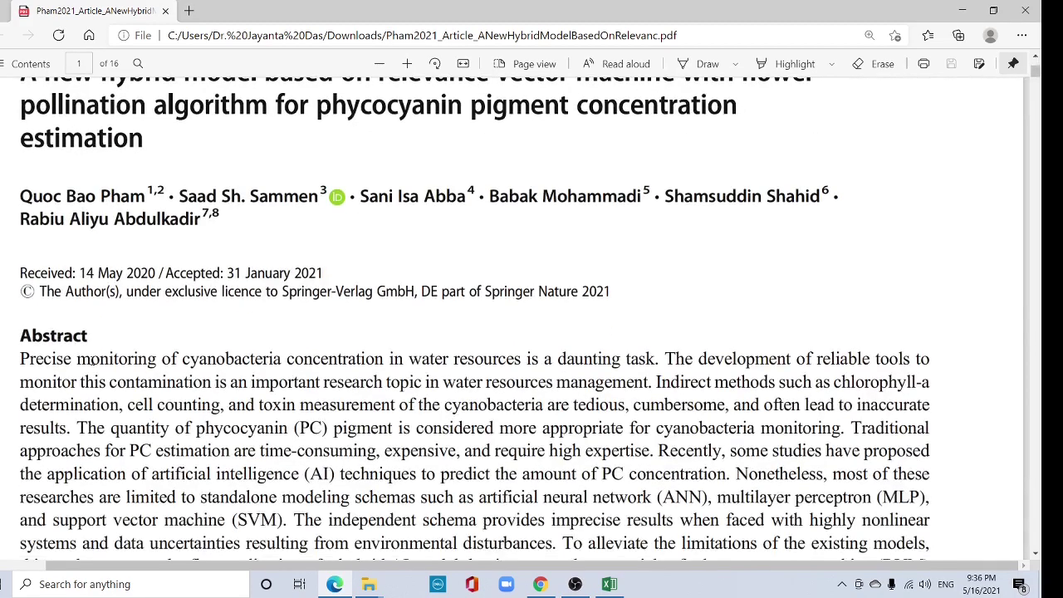
left_click_drag(248, 274, 320, 274)
scroll(285, 269, "up", 3)
left_click_drag(18, 153, 295, 155)
left_click(323, 211)
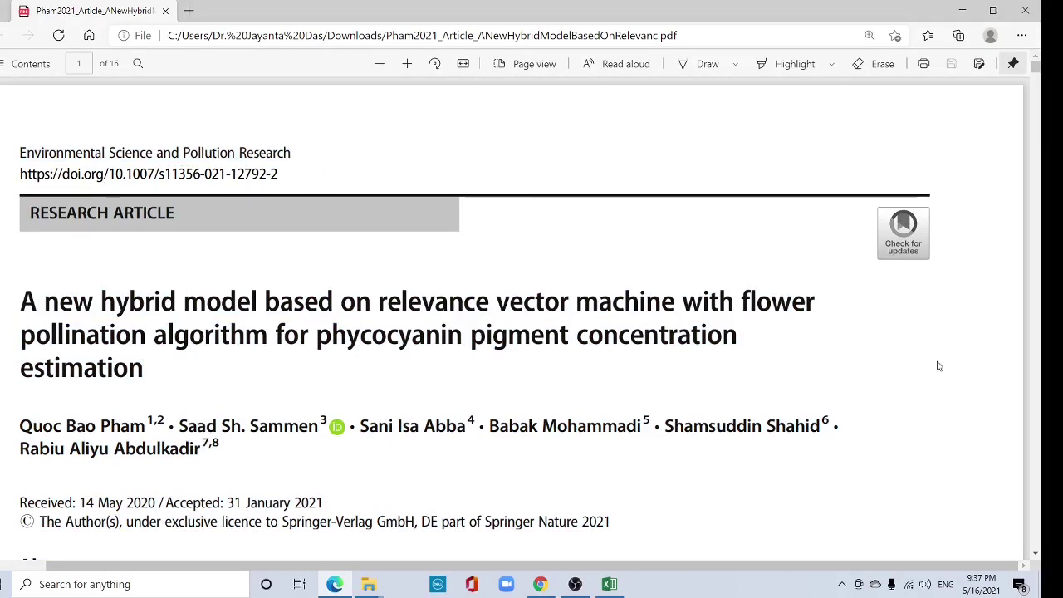
left_click_drag(1044, 321, 1040, 425)
left_click(199, 588)
- Launch Prism, create a new Column data table, and copy the MAE–KGE range C1:H28 from Excel
type("p")
key("Return")
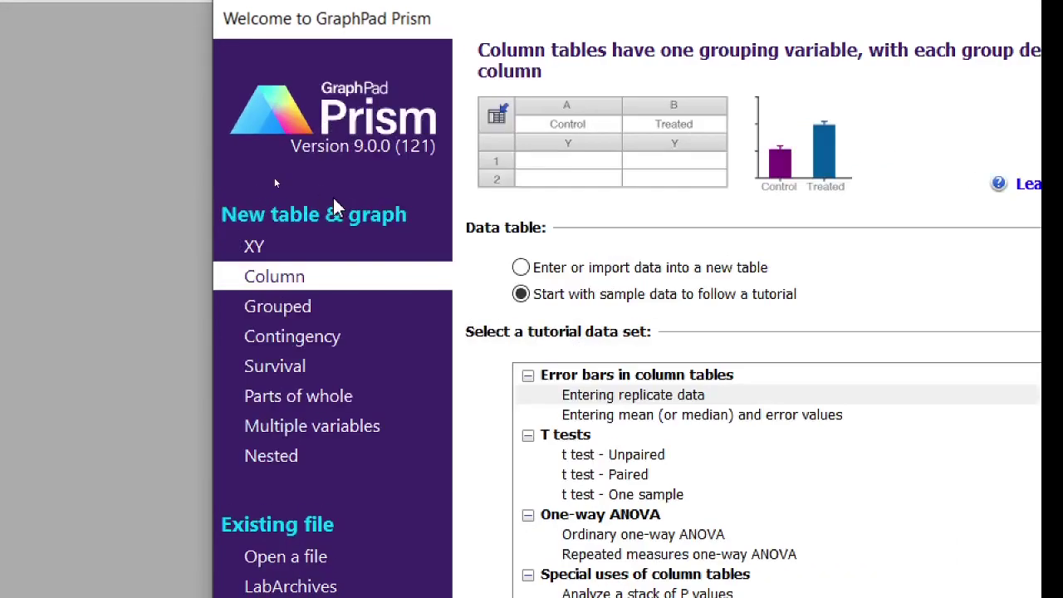
left_click(284, 281)
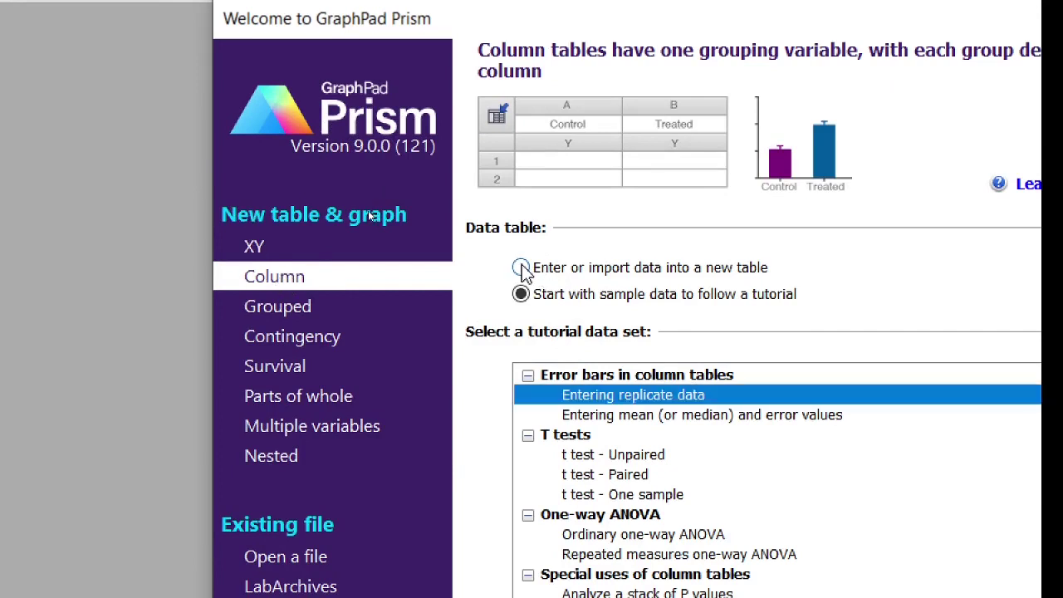
left_click(523, 268)
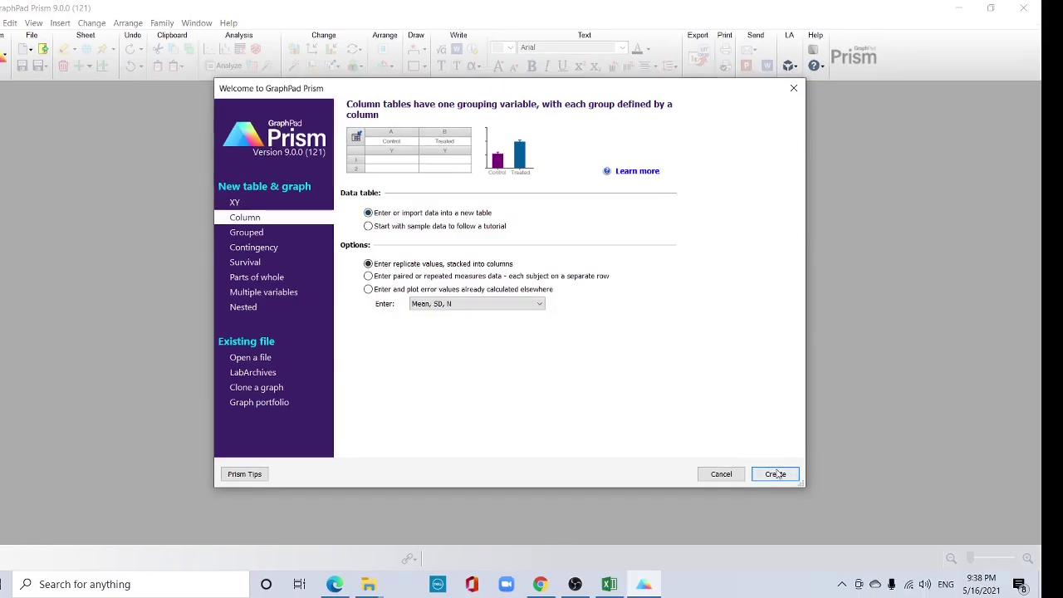
left_click(774, 471)
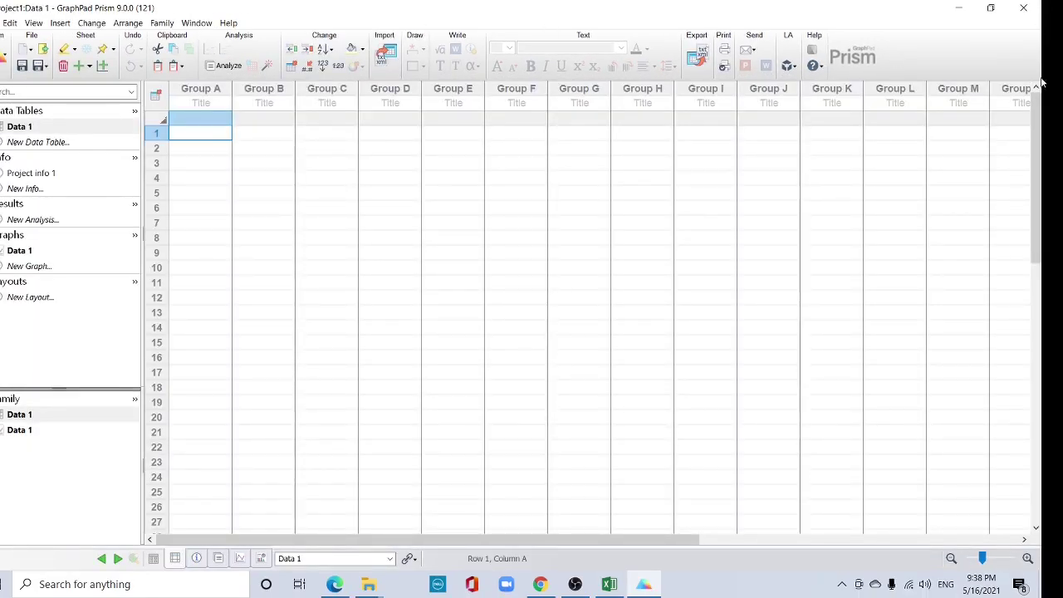
left_click(610, 584)
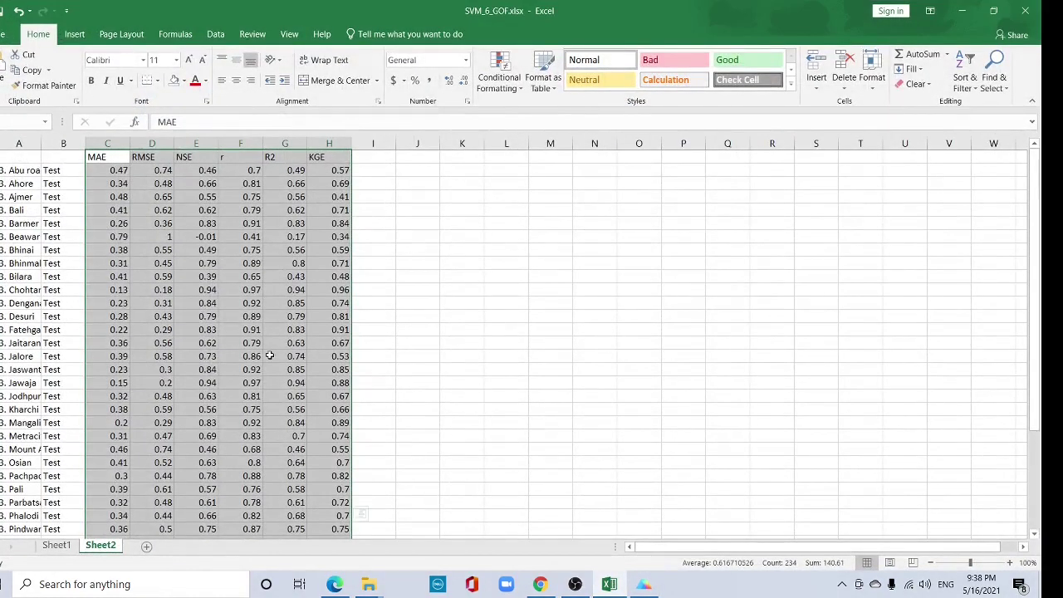
key("ctrl+c")
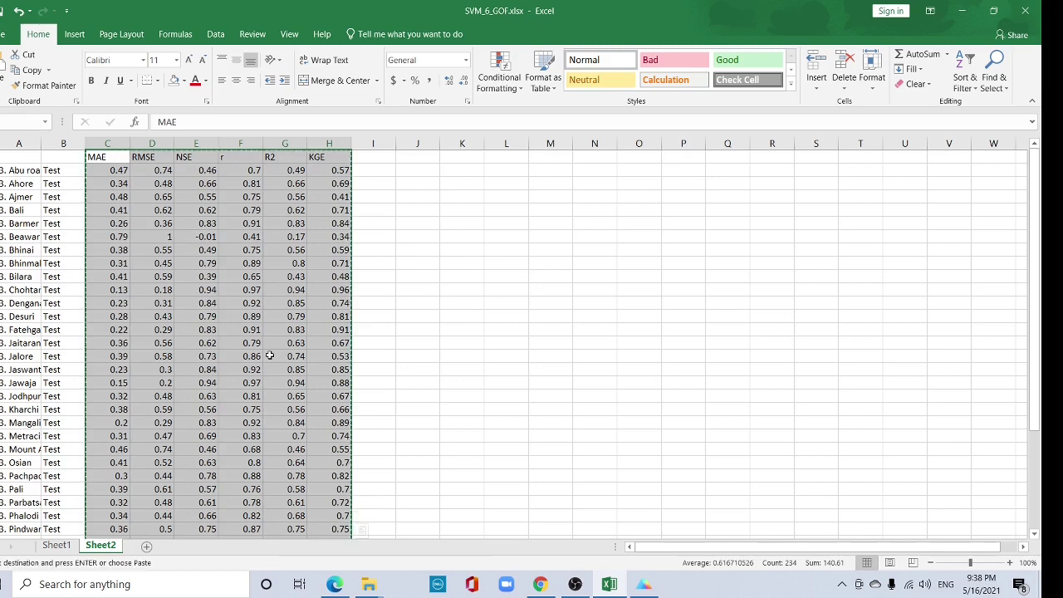
- Paste the copied MAE through KGE columns into the table starting at the Group A title
left_click(647, 587)
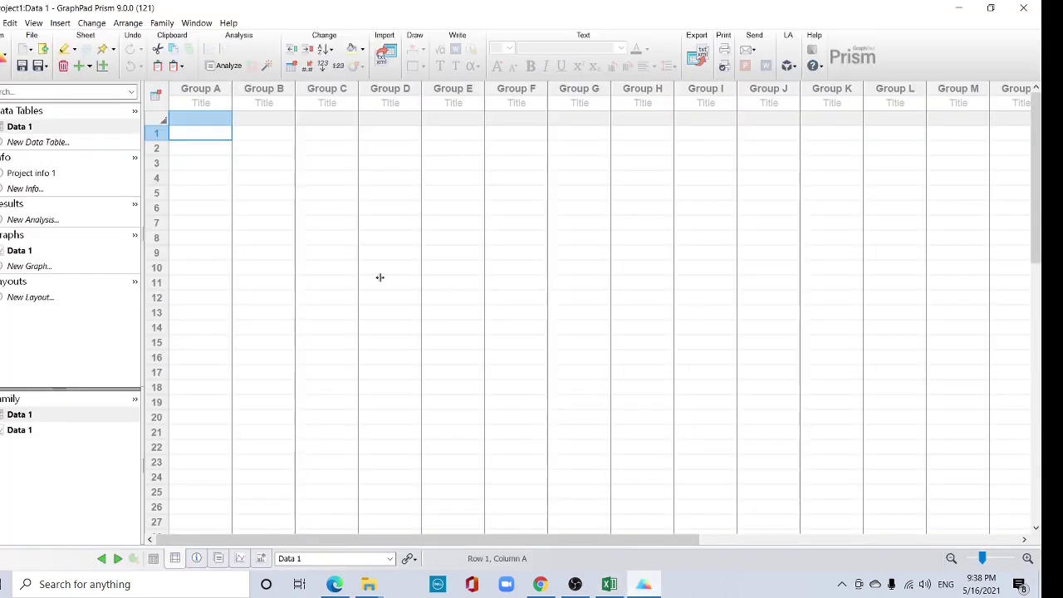
left_click(199, 103)
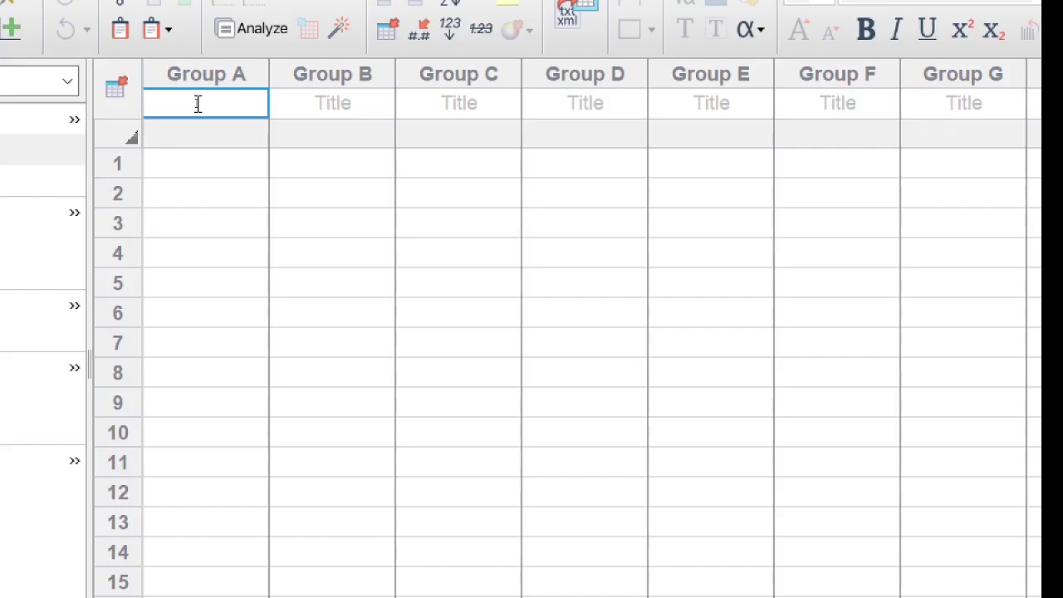
left_click(196, 103)
key("ctrl+v")
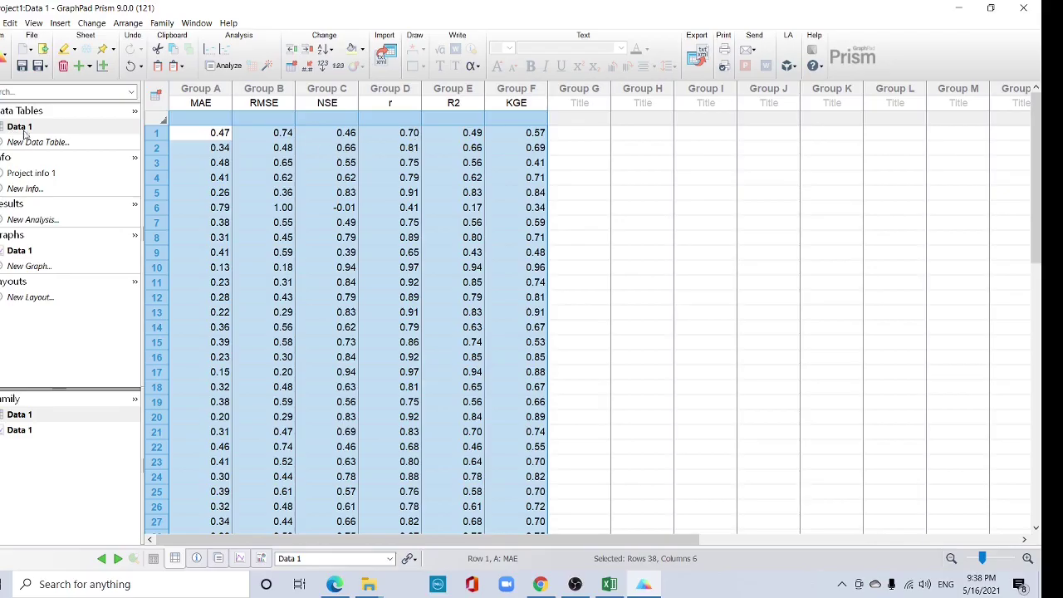
- Rename the Data 1 table to Violin_plot
right_click(29, 133)
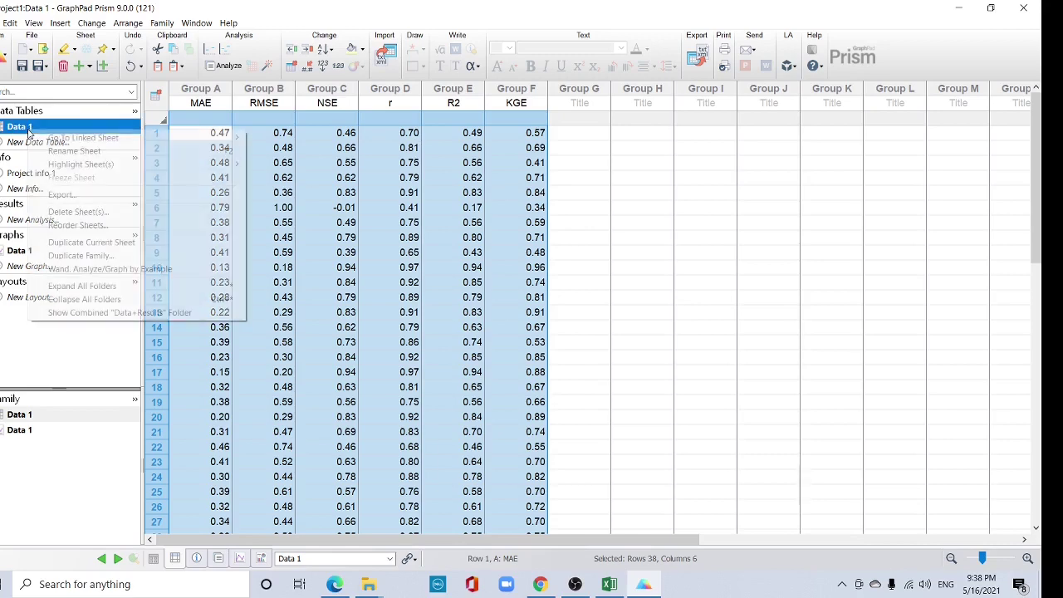
left_click(75, 151)
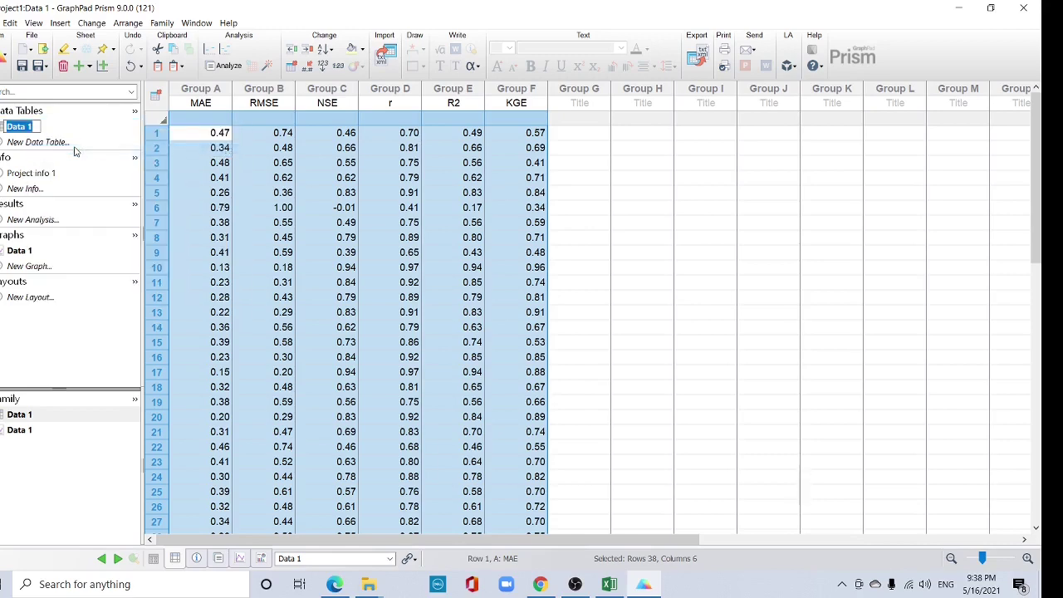
type("Violin_plot")
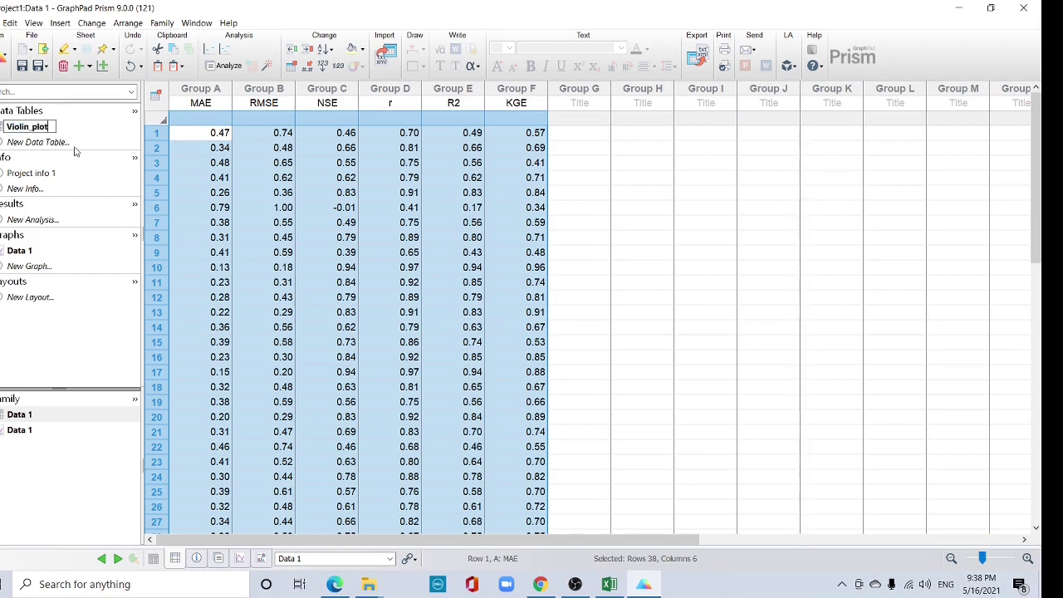
key("Return")
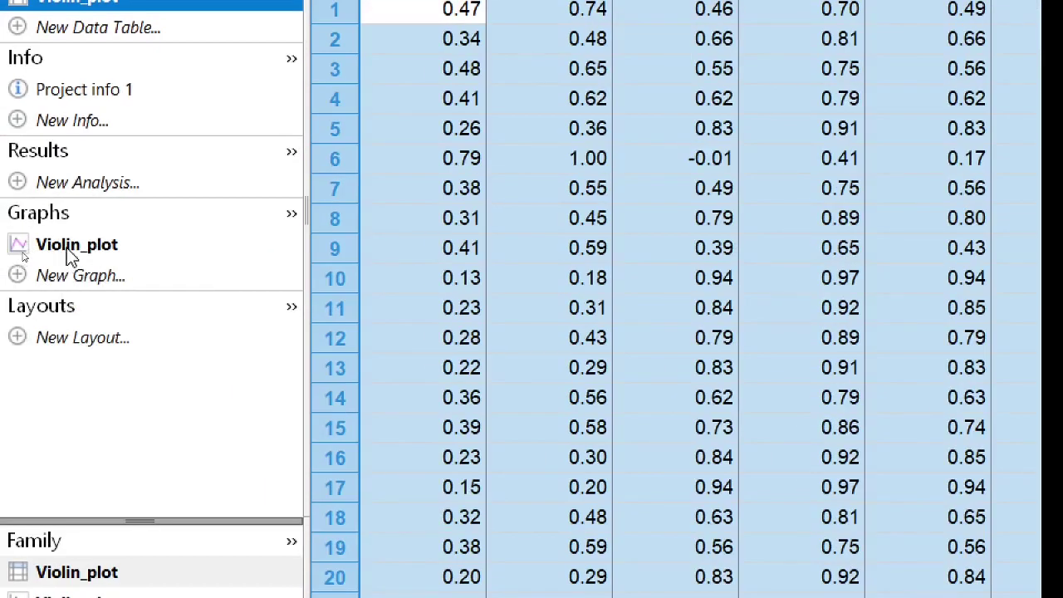
- Open the Violin_plot graph and choose the vertical violin type under Box and violin
left_click(67, 247)
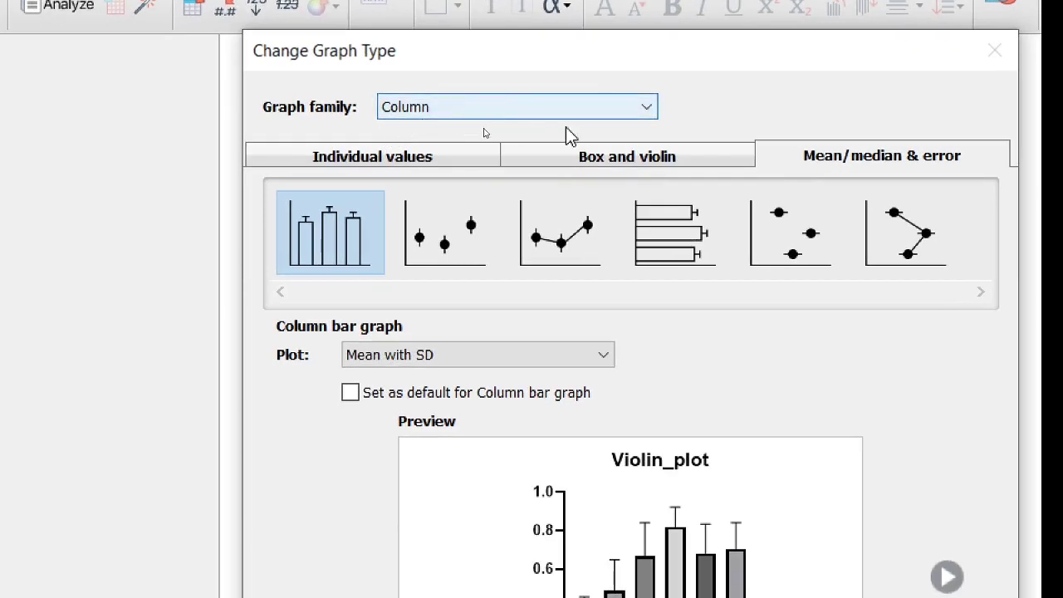
left_click(613, 161)
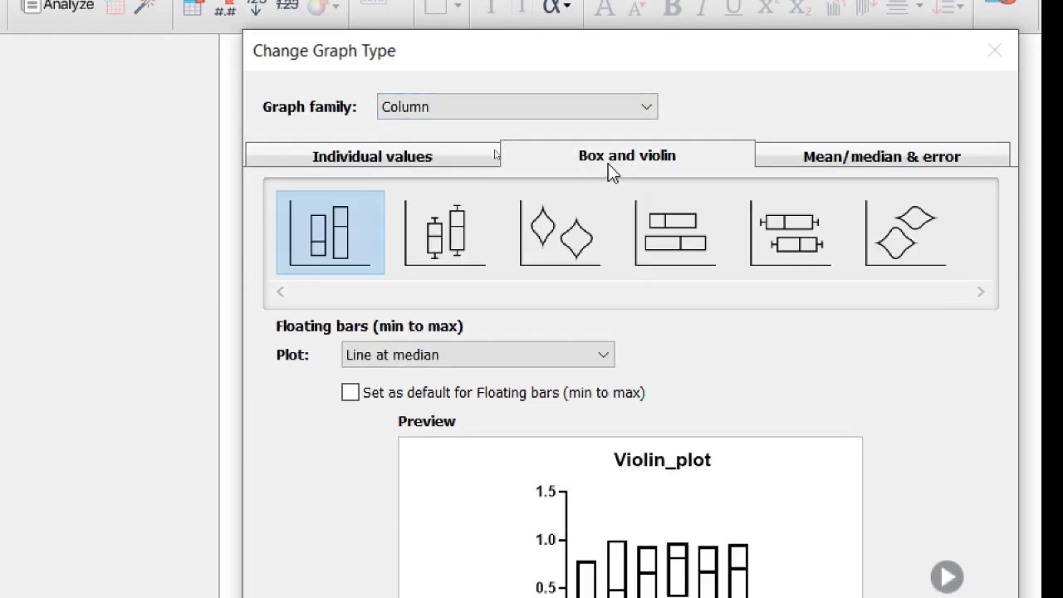
left_click(575, 254)
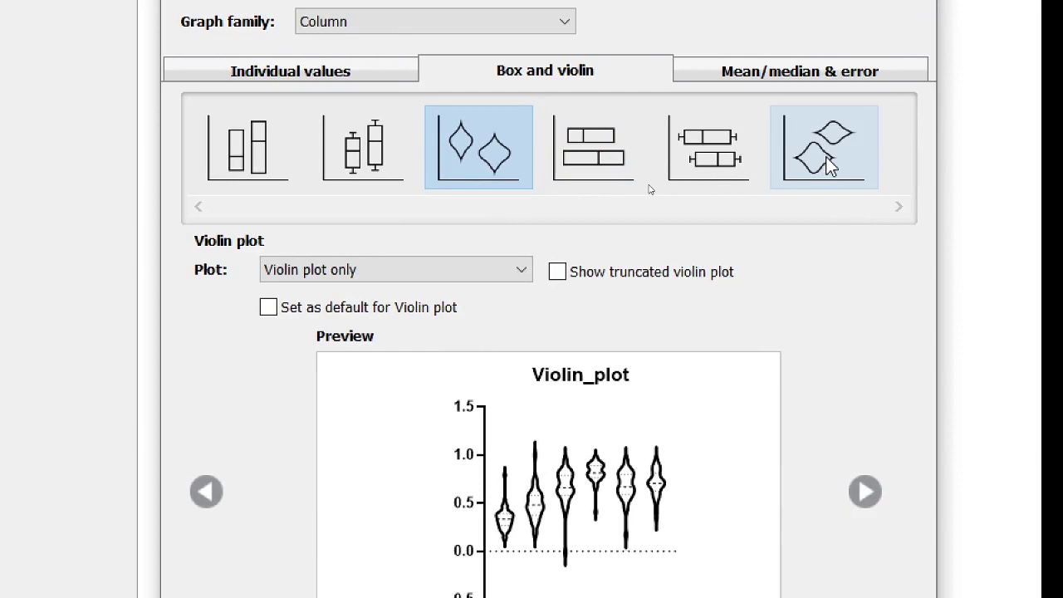
left_click(912, 112)
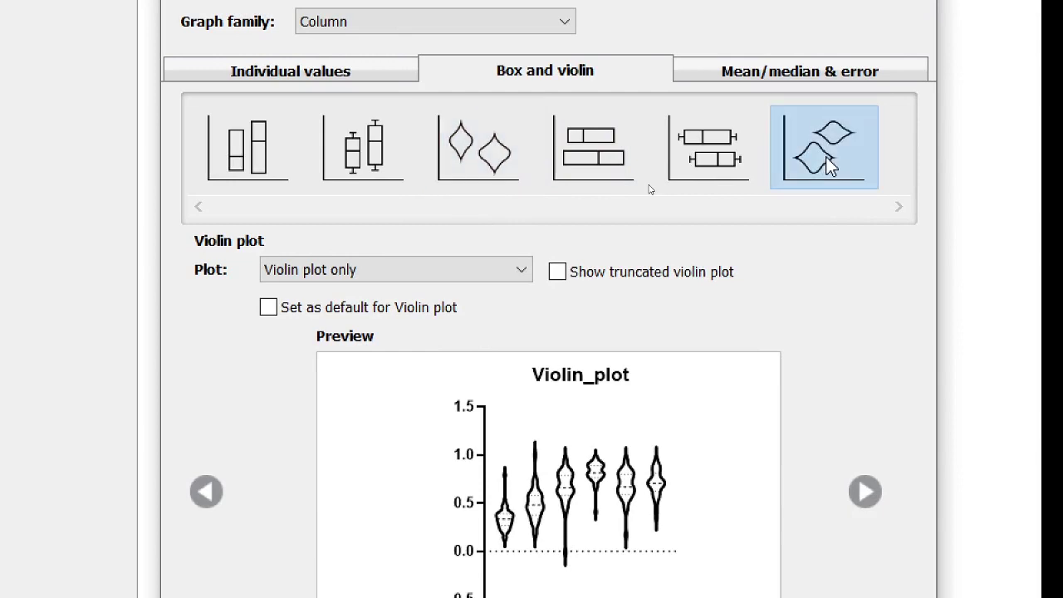
left_click(486, 162)
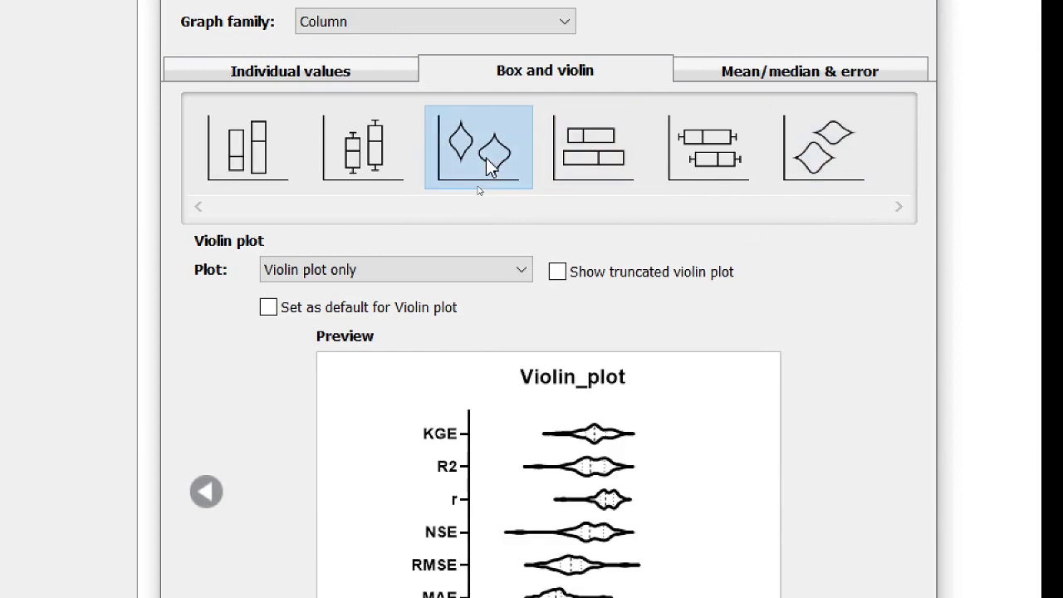
- Try the show-points and truncation options, then settle on the Violin plot only style
left_click(498, 272)
left_click(415, 313)
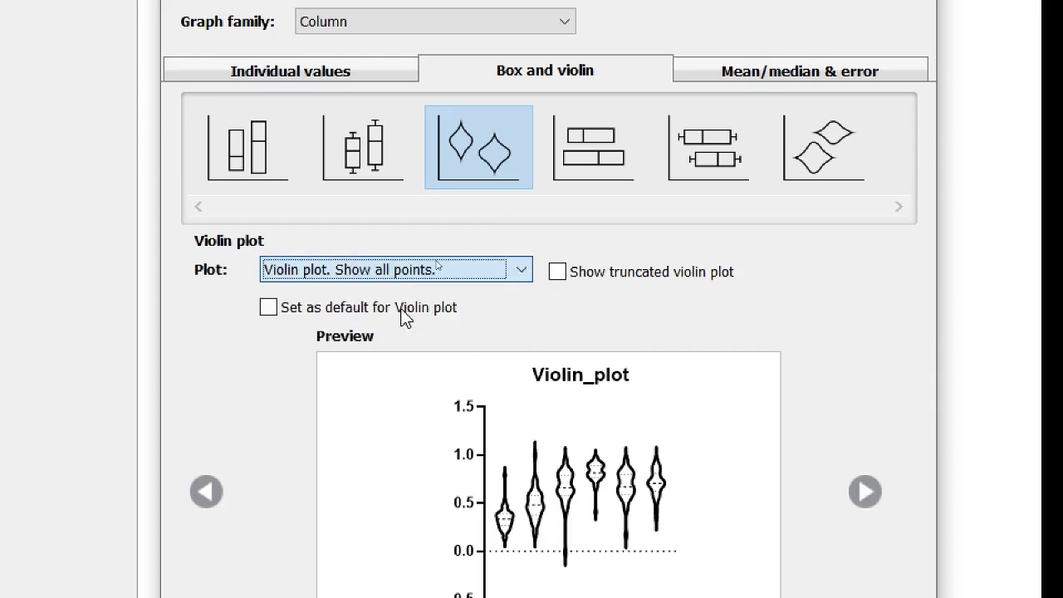
left_click(558, 275)
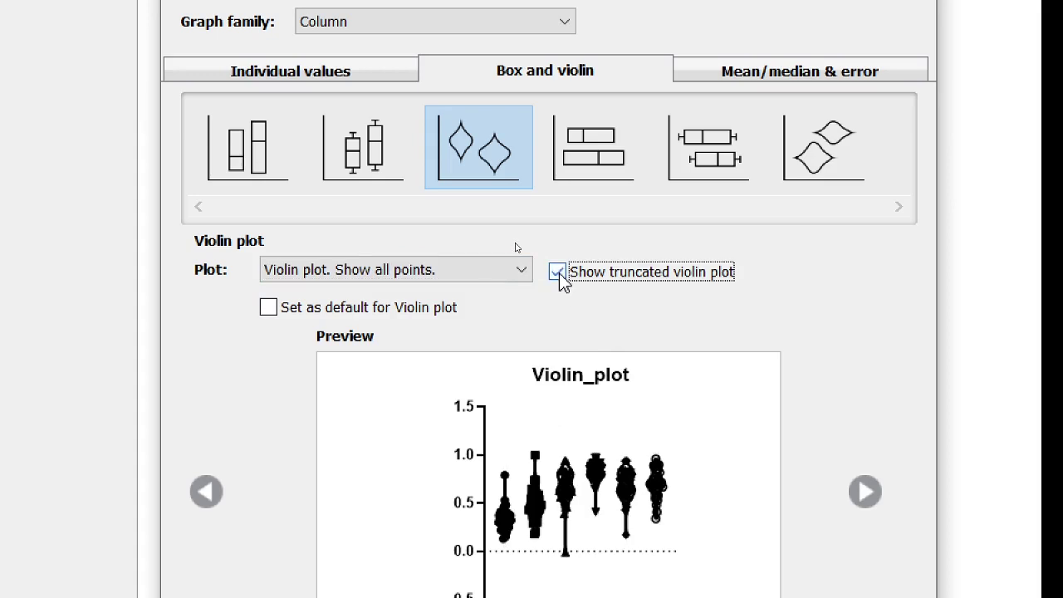
left_click(559, 275)
left_click(382, 270)
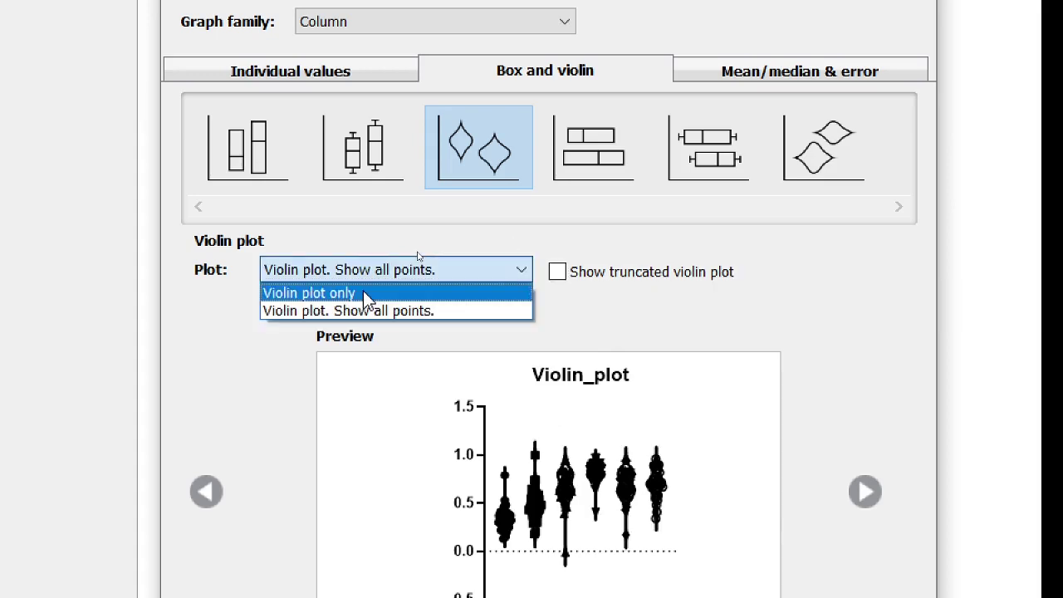
left_click(363, 292)
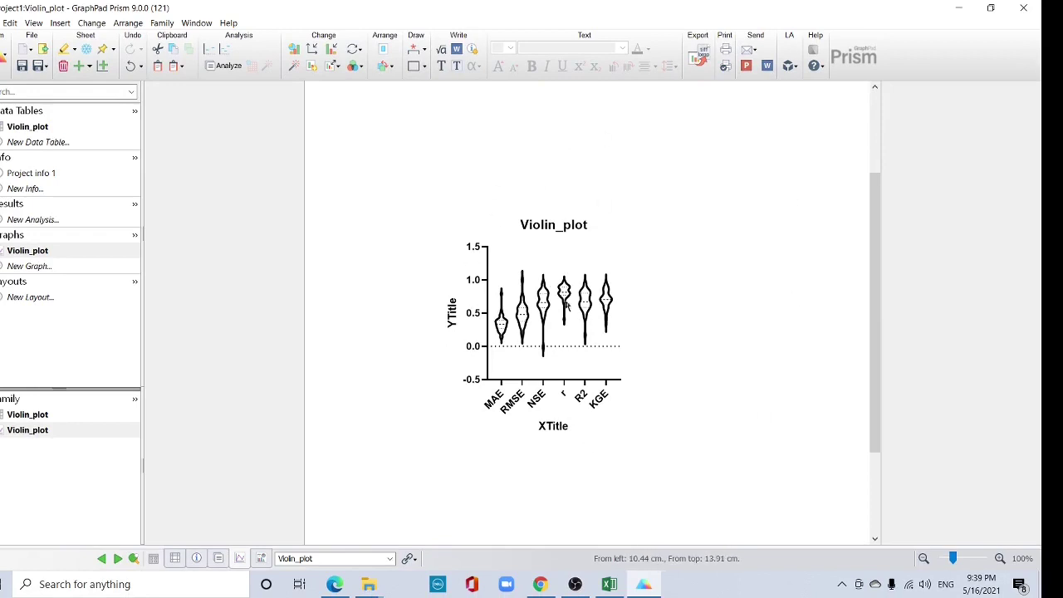
- Resize the whole graph to 200% of its current size, scaling its text to match
right_click(526, 253)
mouse_move(620, 427)
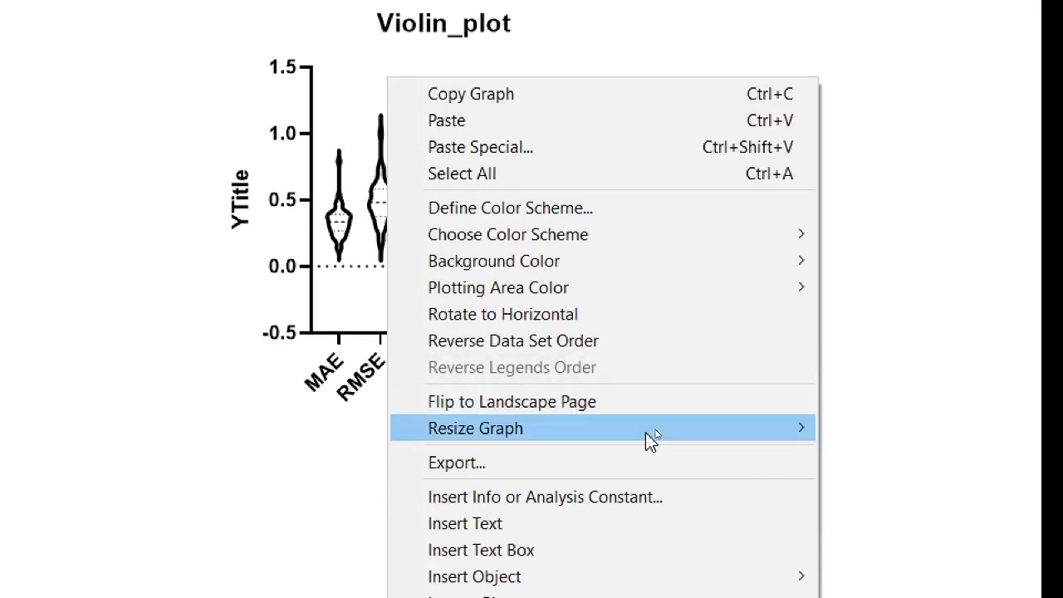
mouse_move(671, 440)
left_click(873, 515)
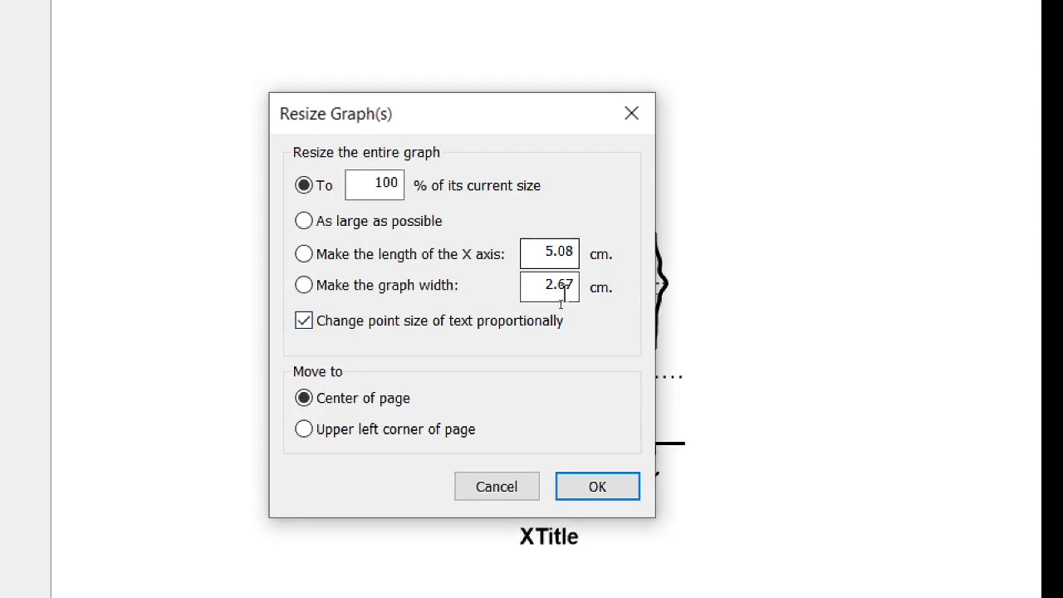
left_click(386, 182)
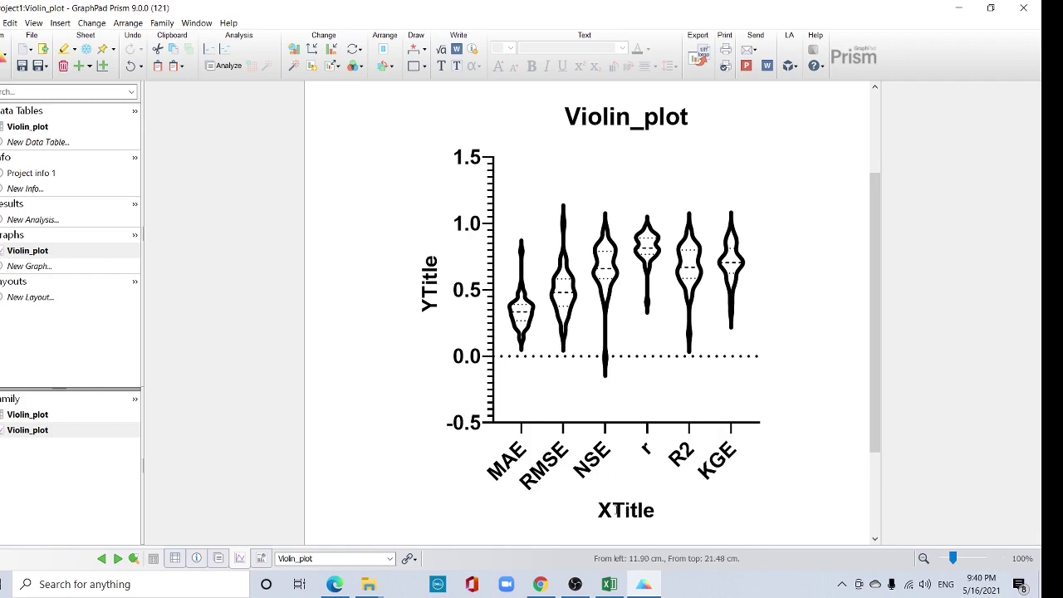
- Clear the X axis title and rename the Y axis title to Performance
double_click(609, 509)
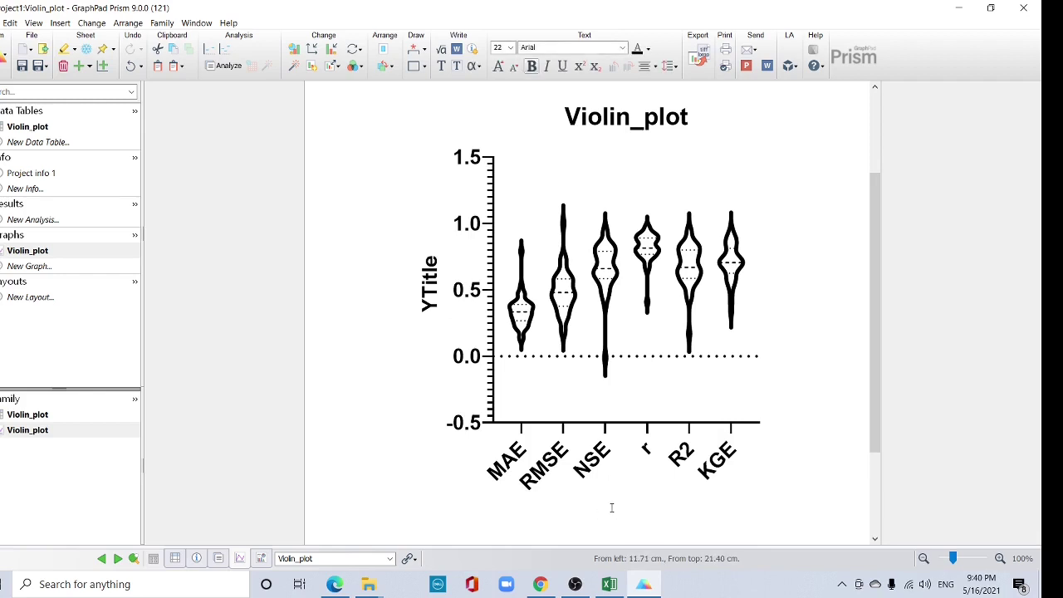
left_click(431, 283)
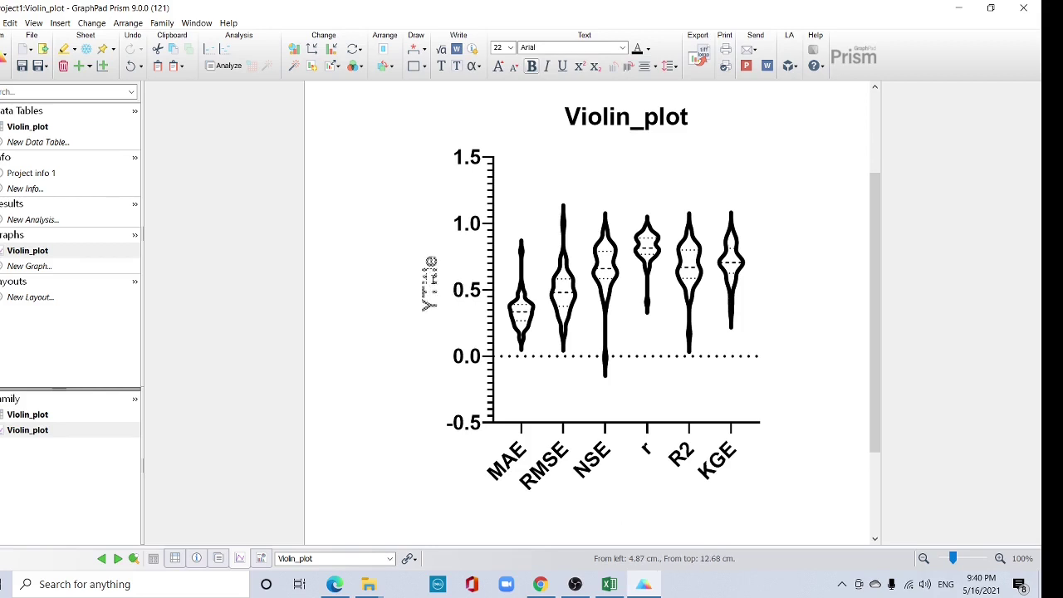
type("P")
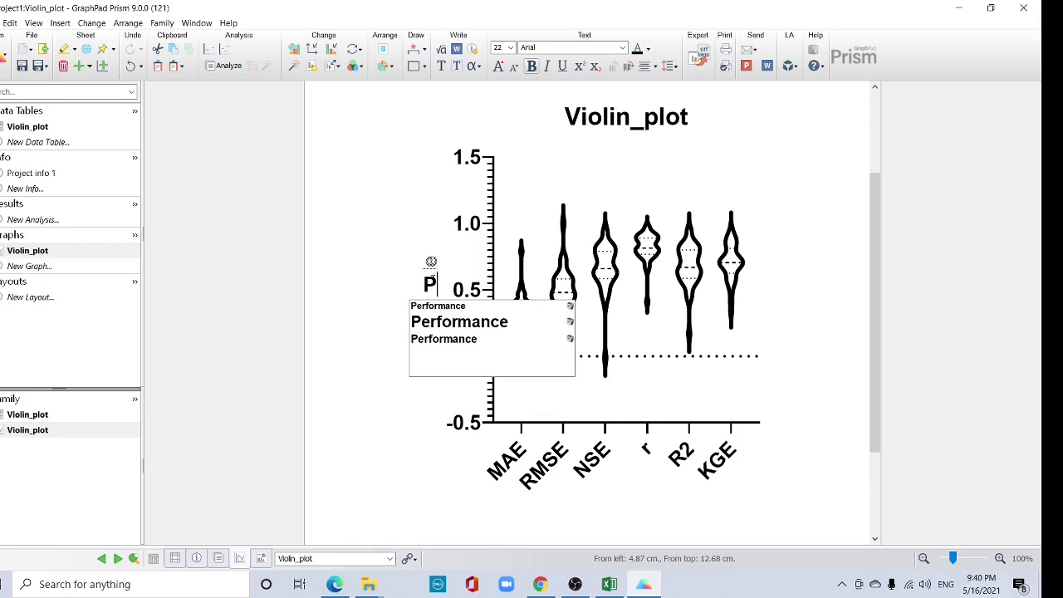
left_click(438, 305)
left_click(446, 364)
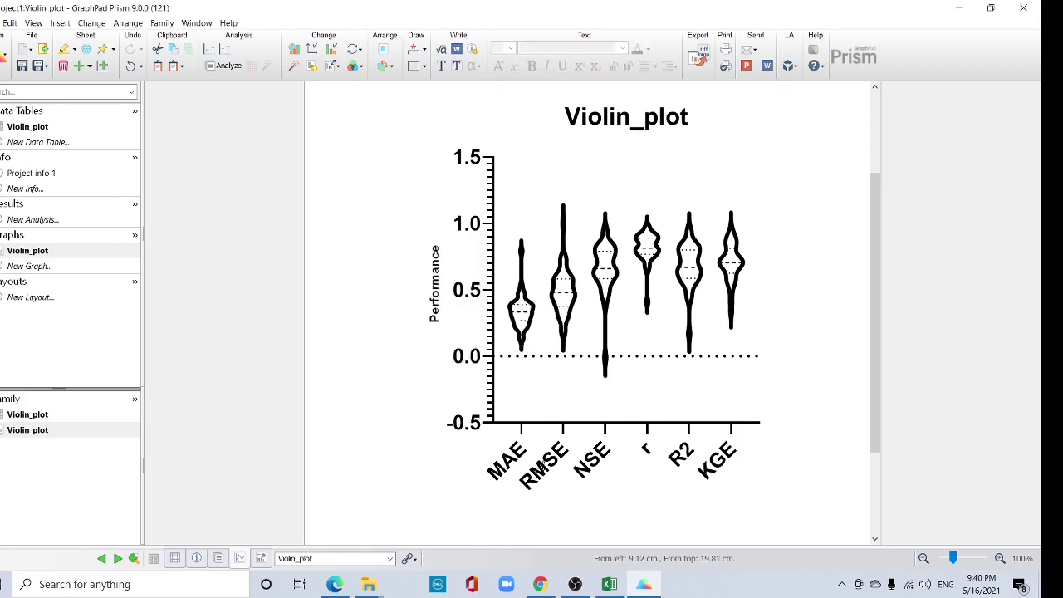
- Give the X axis category labels a smaller font size
left_click(532, 461)
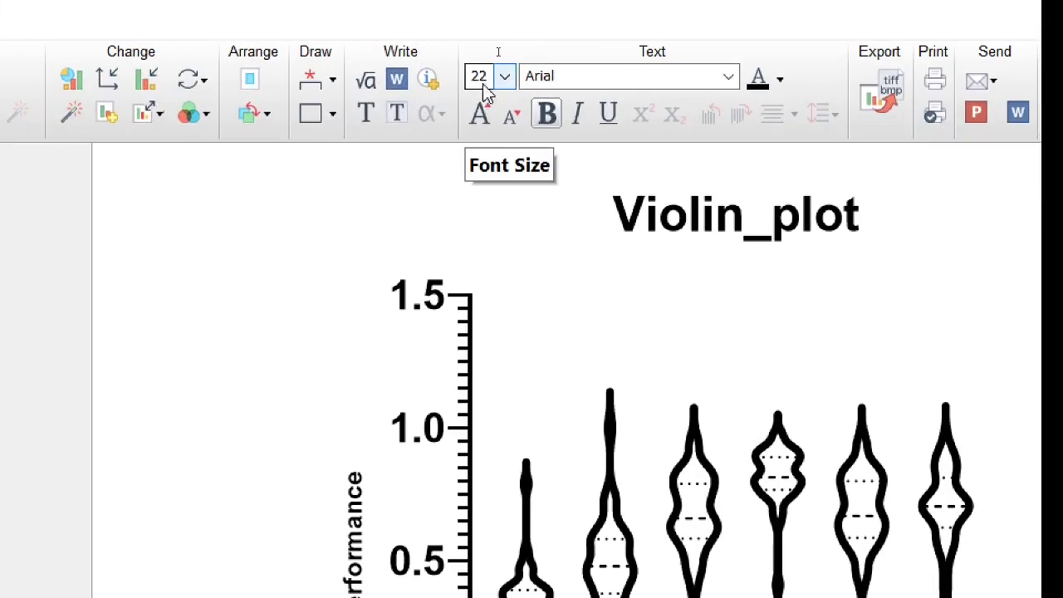
left_click(504, 76)
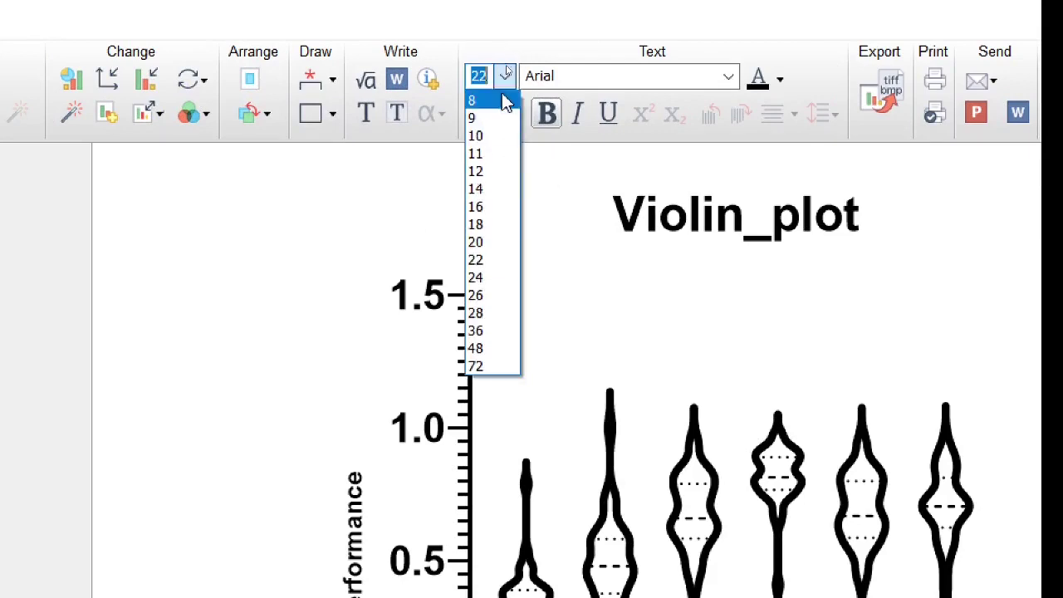
left_click(481, 200)
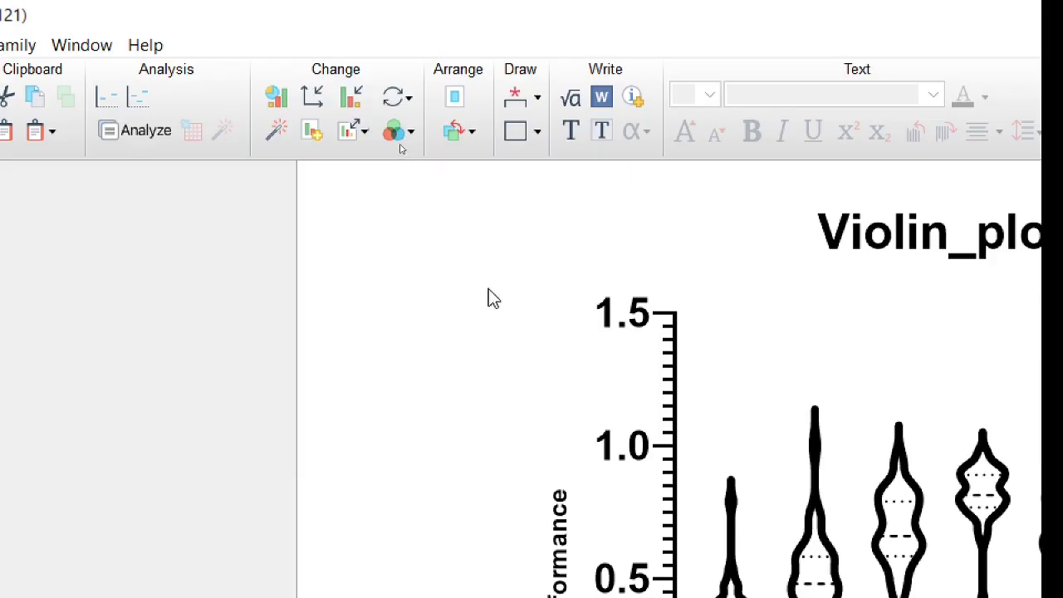
- In Format Axes, set the frame style to Plain Frame and apply it
left_click(302, 97)
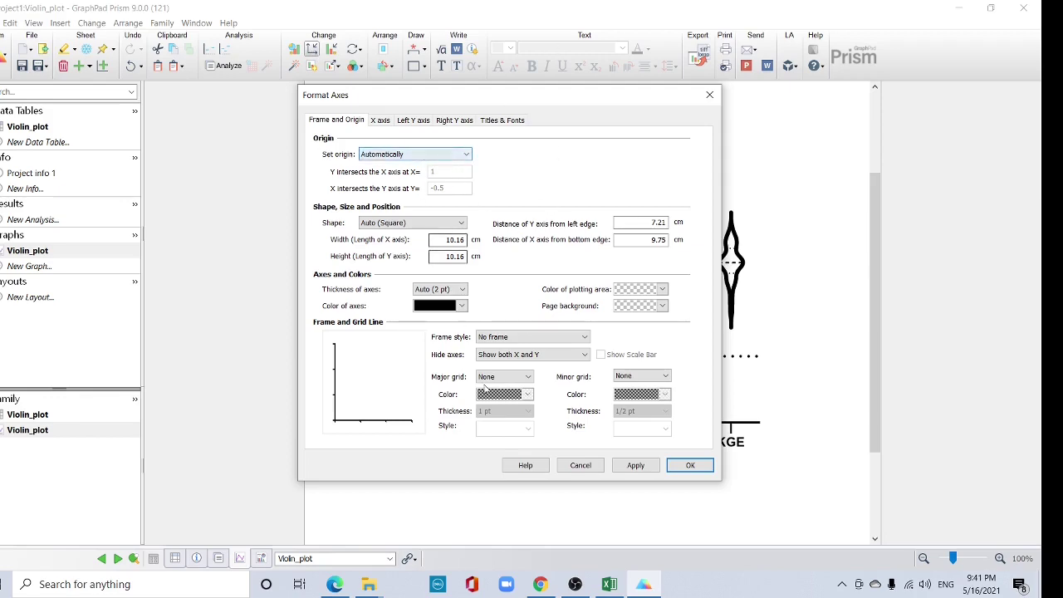
left_click_drag(573, 104, 309, 118)
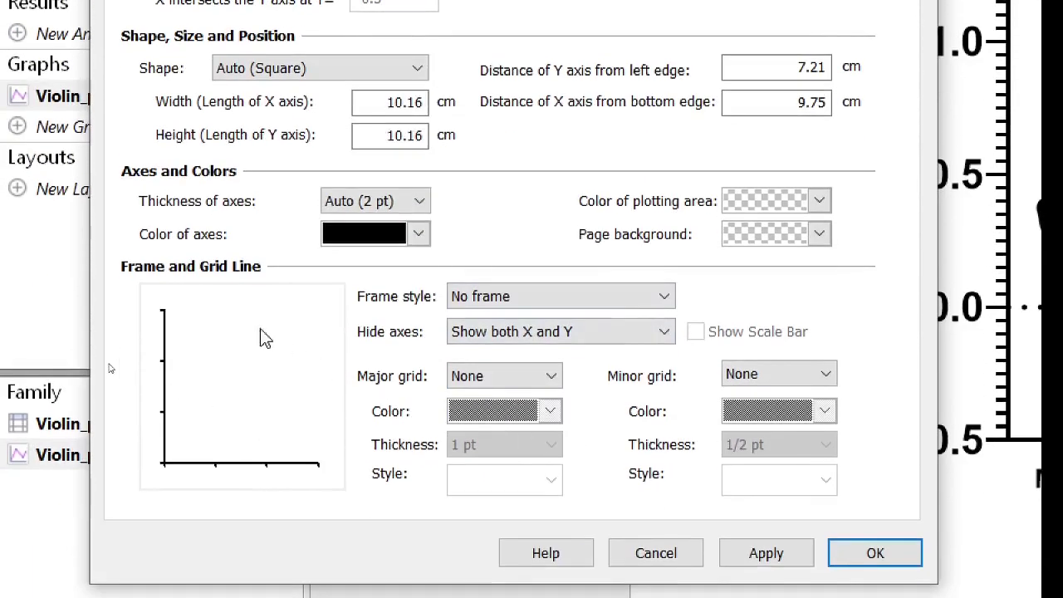
left_click(602, 303)
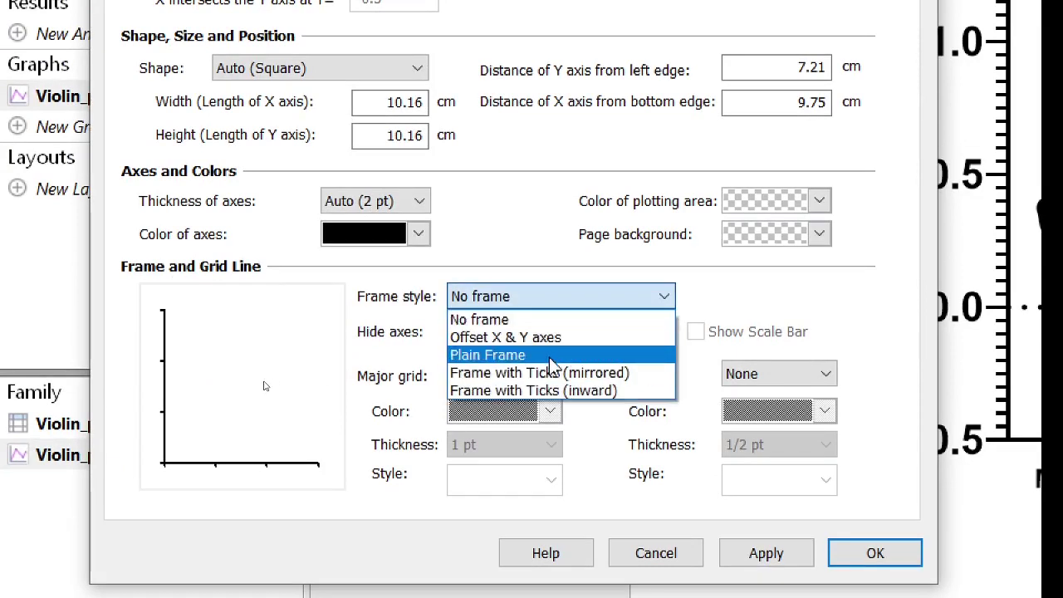
left_click(549, 359)
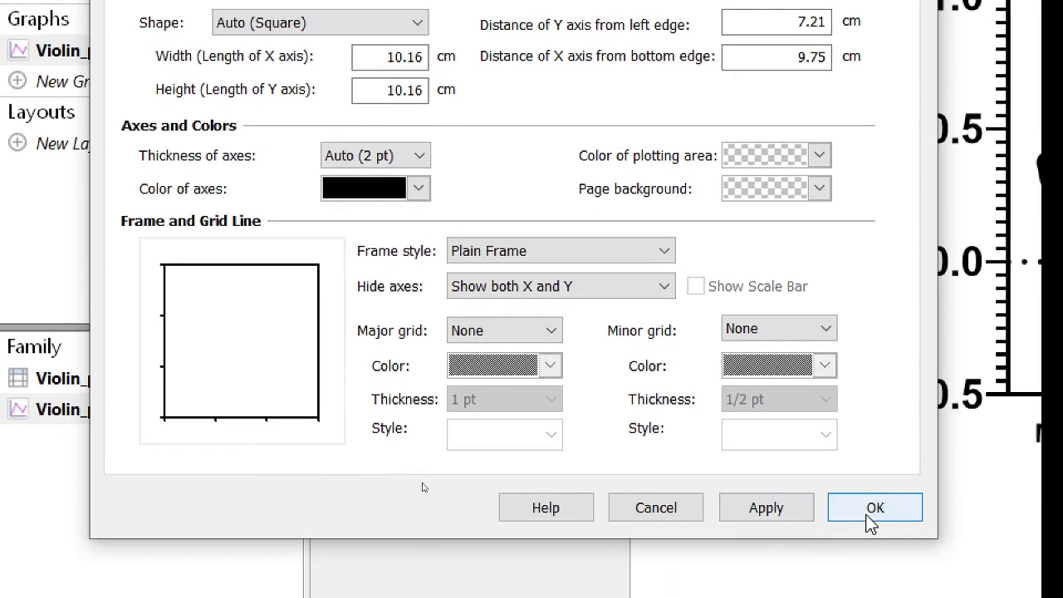
left_click(765, 510)
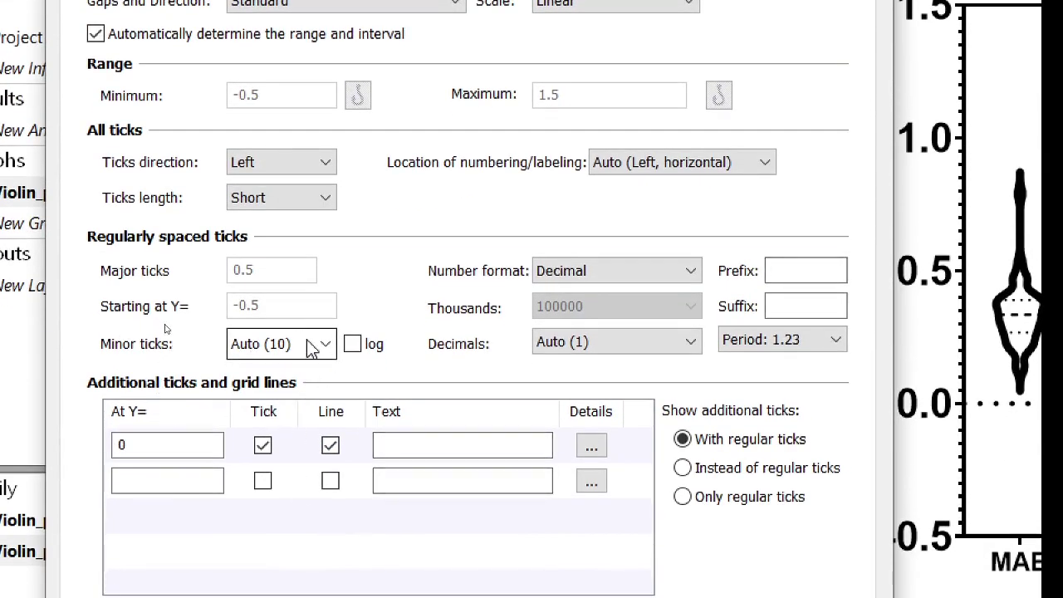
- Set Left Y axis minor ticks to 0, keep only regular ticks to drop the zero line, and close
left_click(309, 345)
left_click(297, 406)
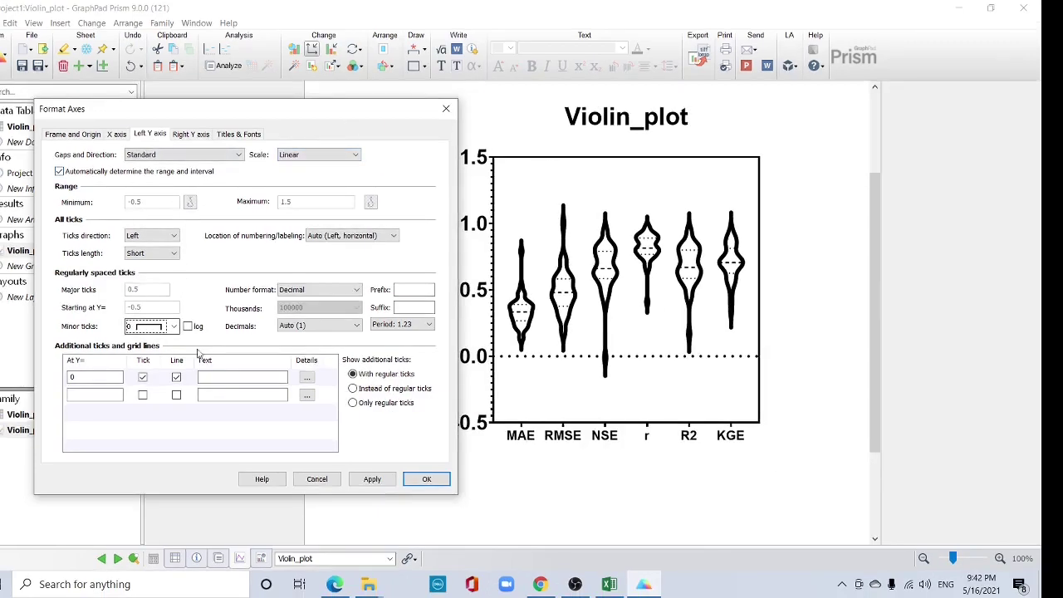
left_click(372, 480)
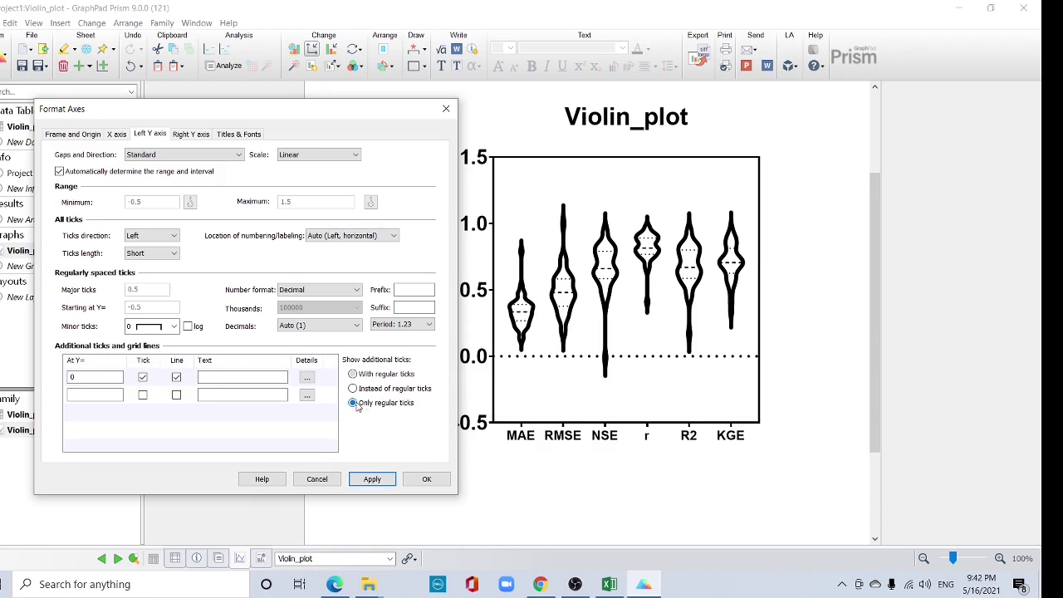
left_click(366, 480)
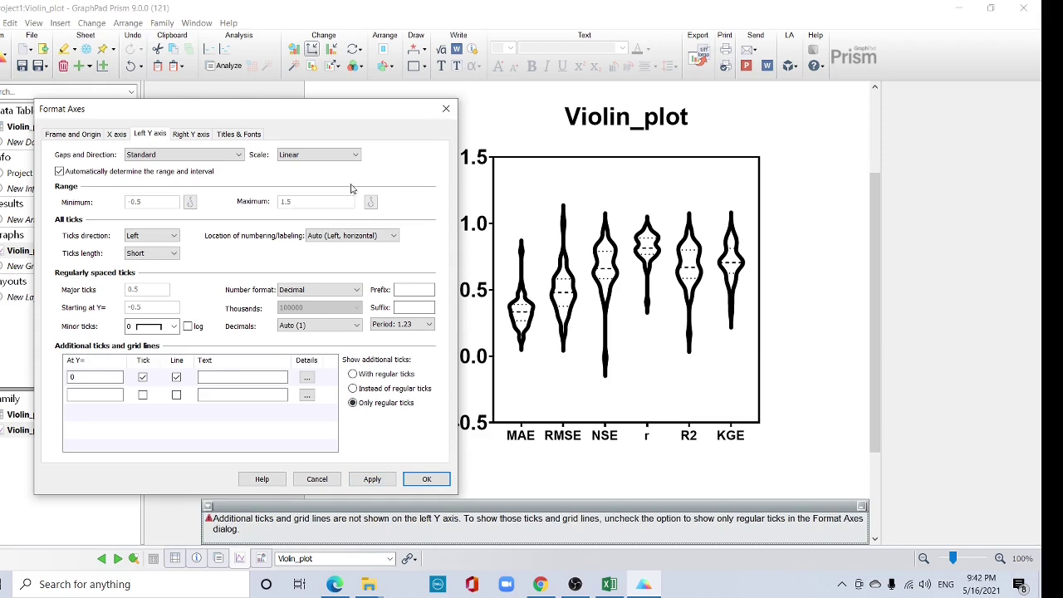
key("Escape")
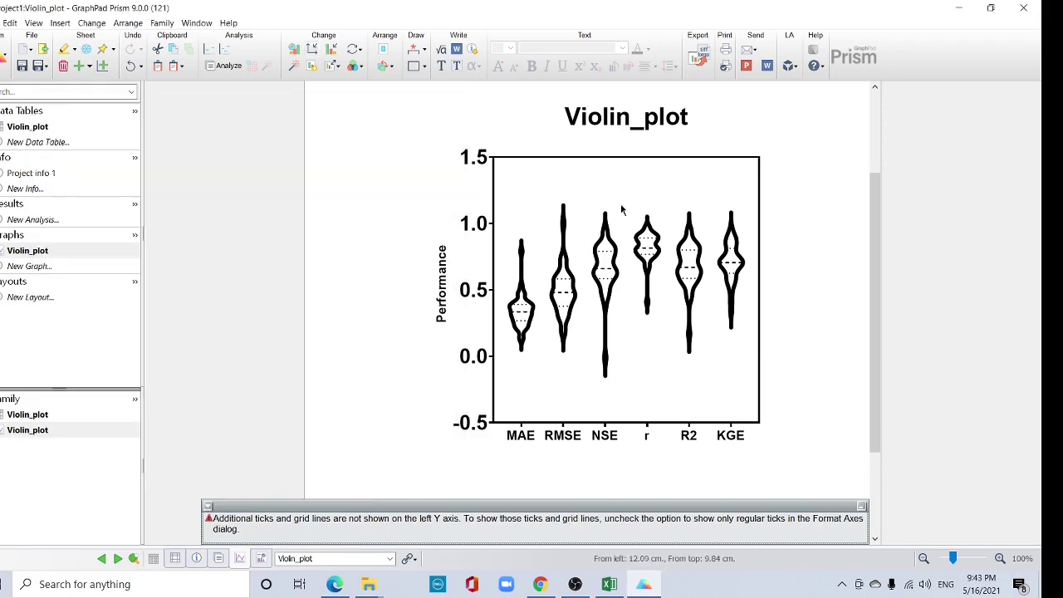
- Bring up Format Graph, move it aside, and choose Global > Change all data sets
left_click(329, 52)
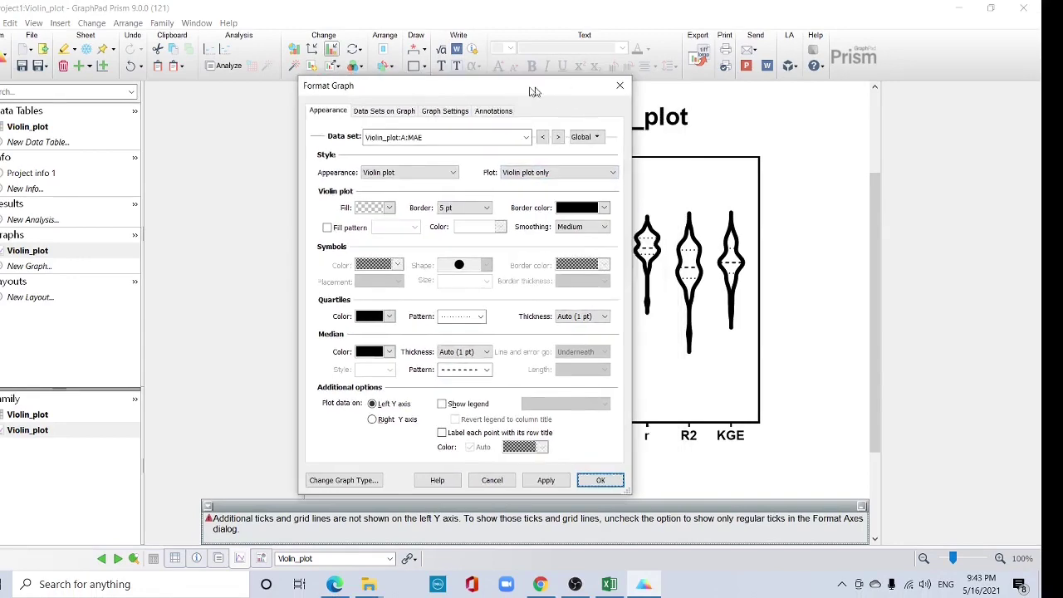
left_click_drag(534, 91, 292, 73)
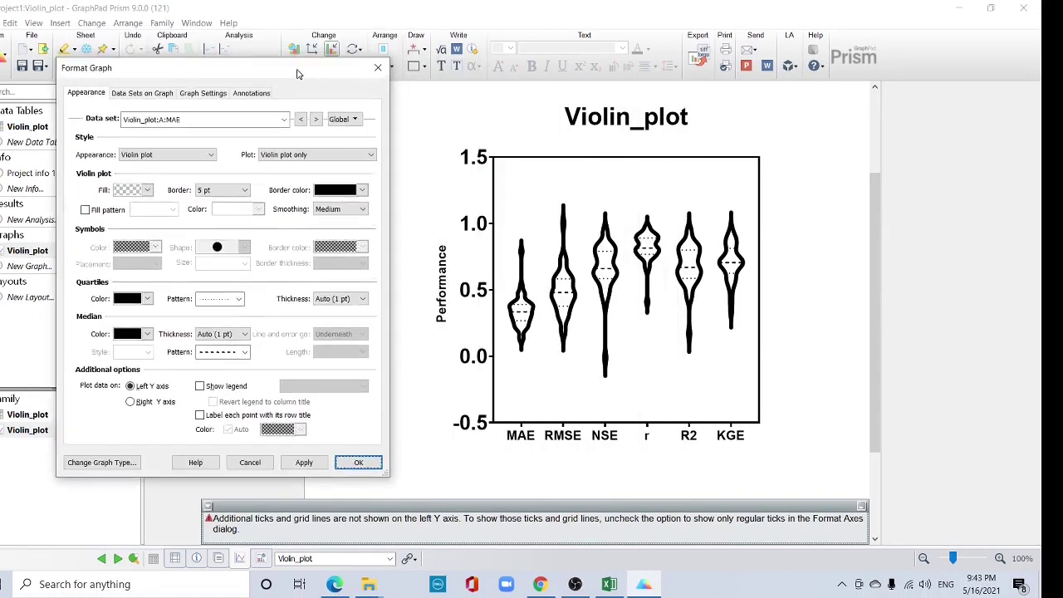
left_click(356, 121)
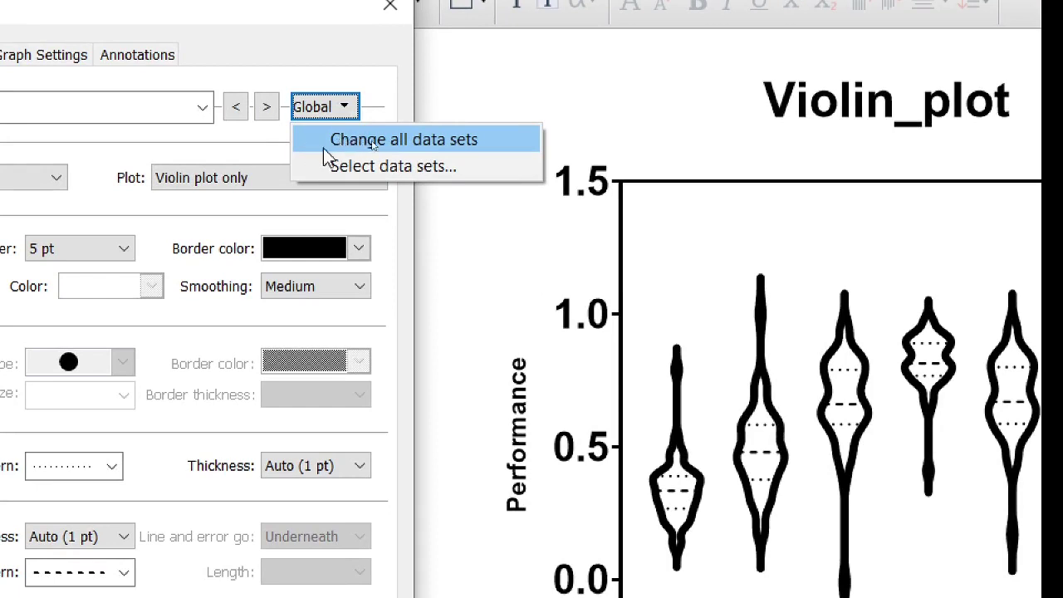
left_click(388, 143)
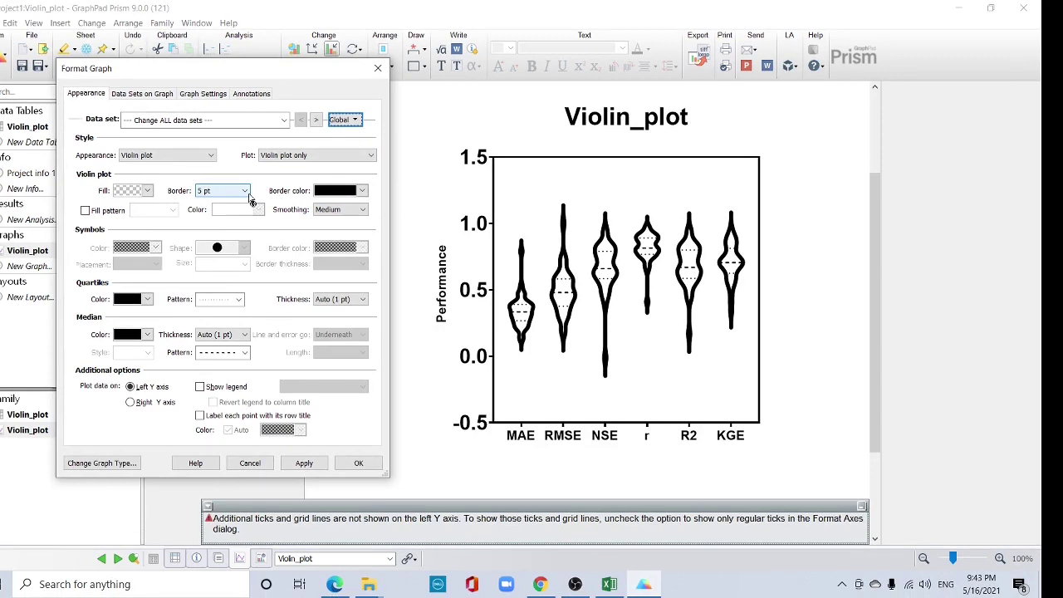
- Set all violin borders to 3 pt
left_click(249, 200)
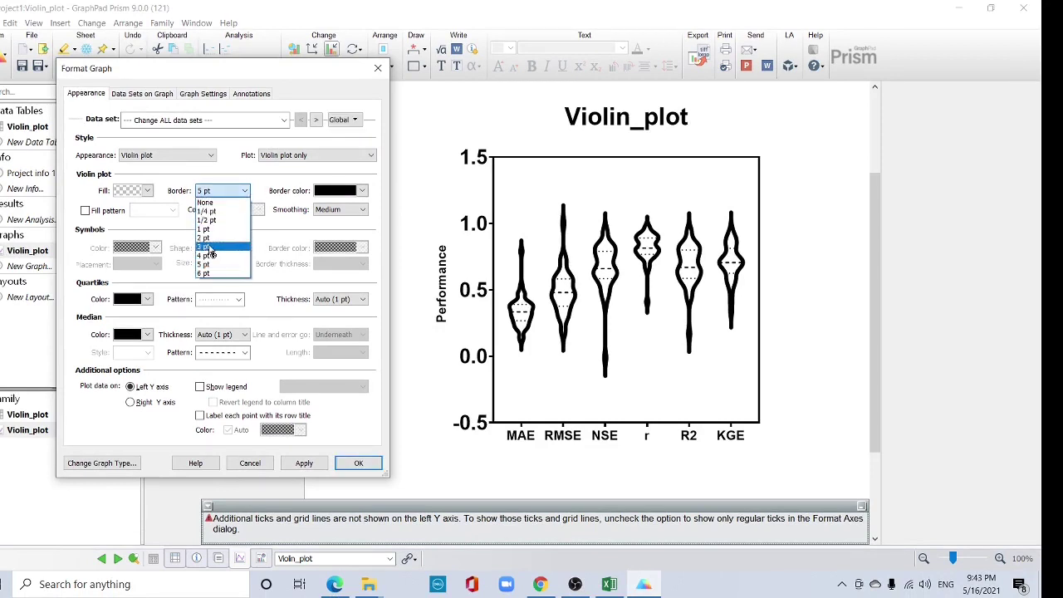
left_click(211, 247)
left_click(309, 462)
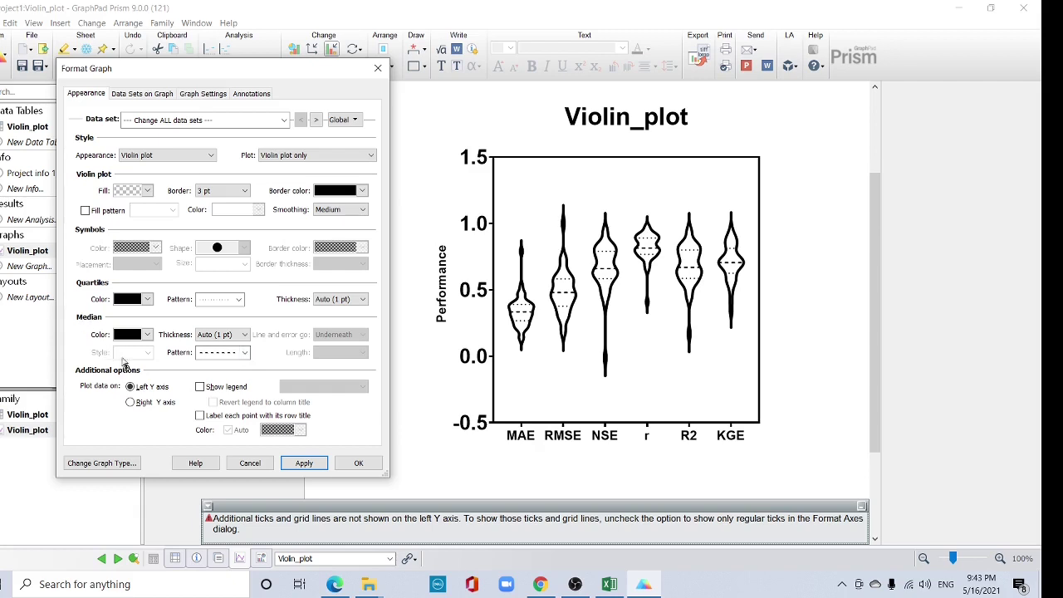
- Make the median lines 2 pt, dashed and blue
left_click(222, 335)
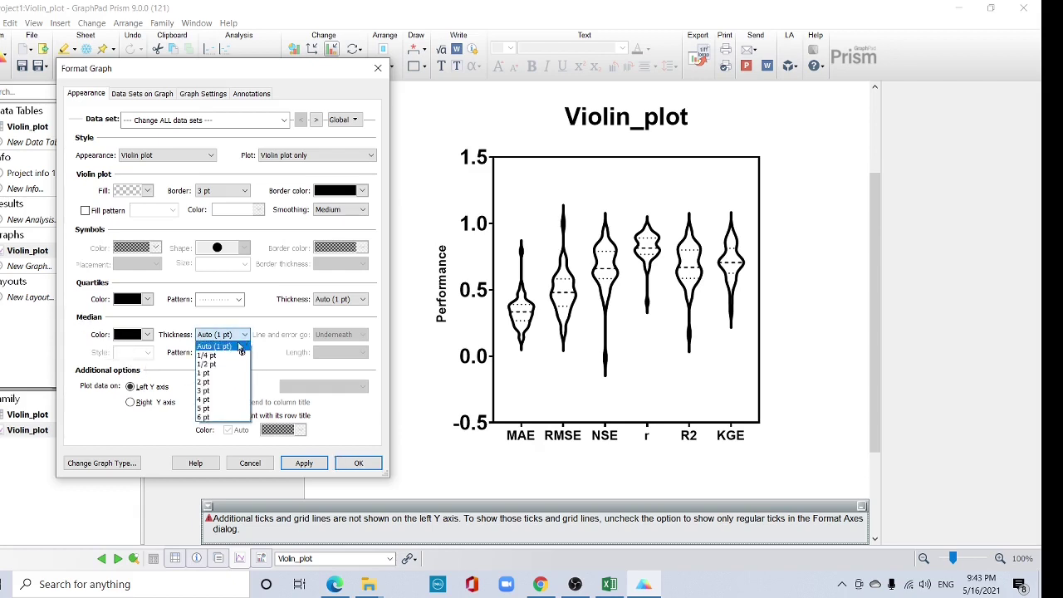
left_click(210, 382)
left_click(244, 356)
left_click(231, 380)
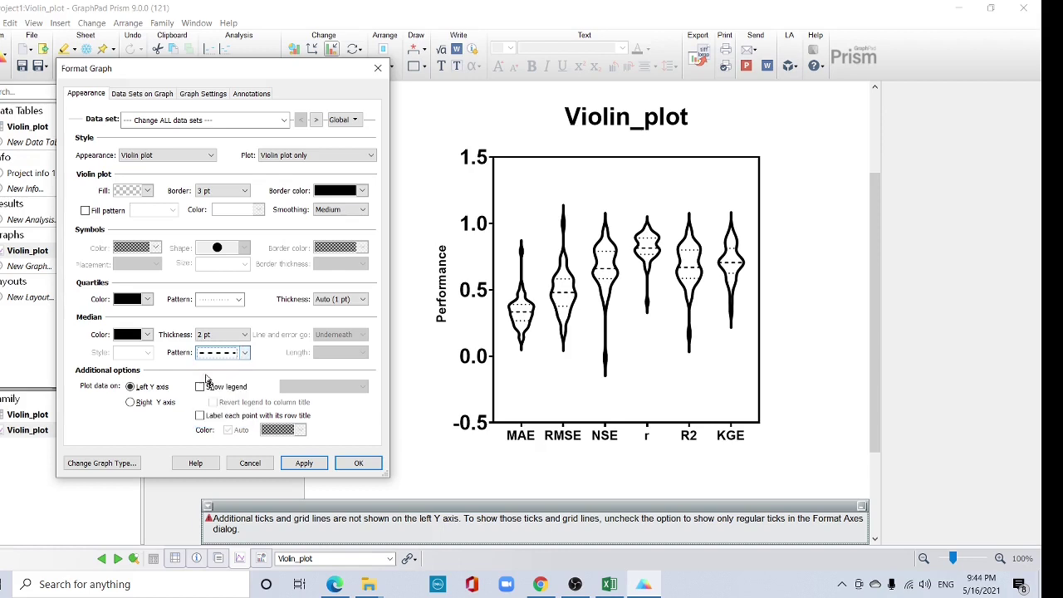
left_click(147, 333)
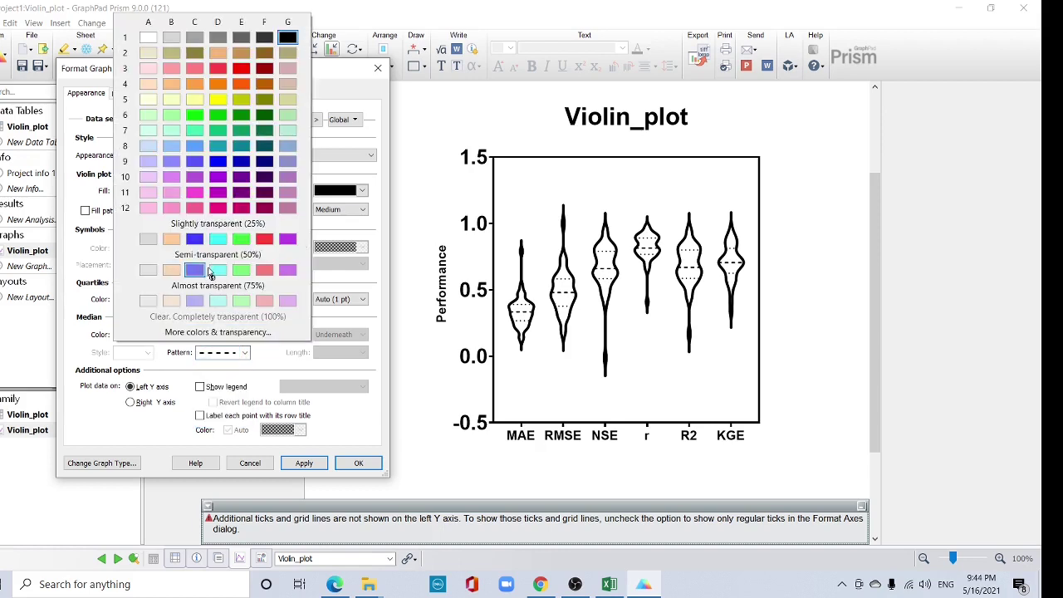
left_click(218, 161)
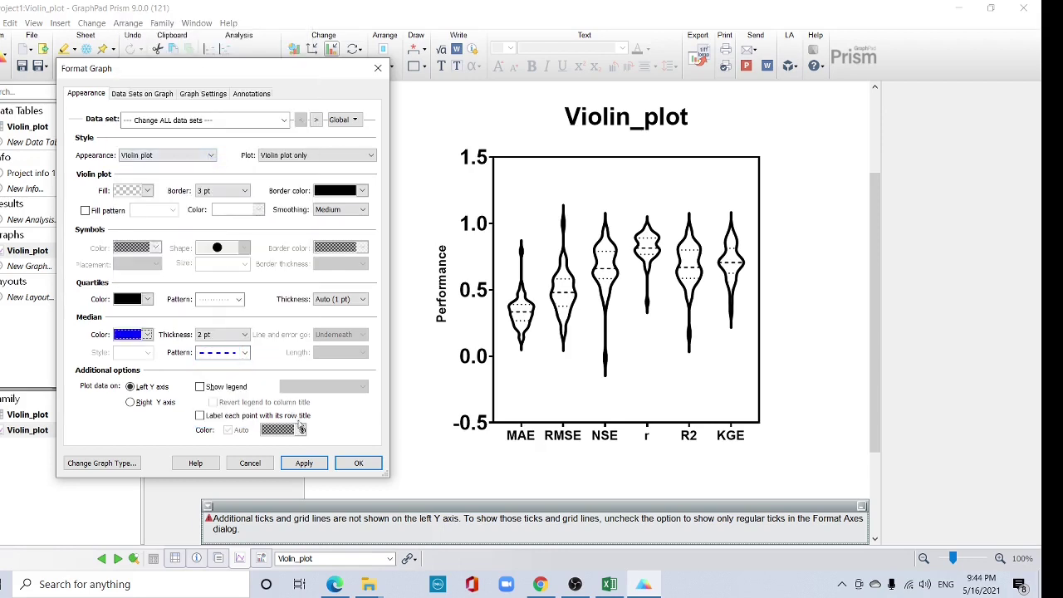
left_click(304, 463)
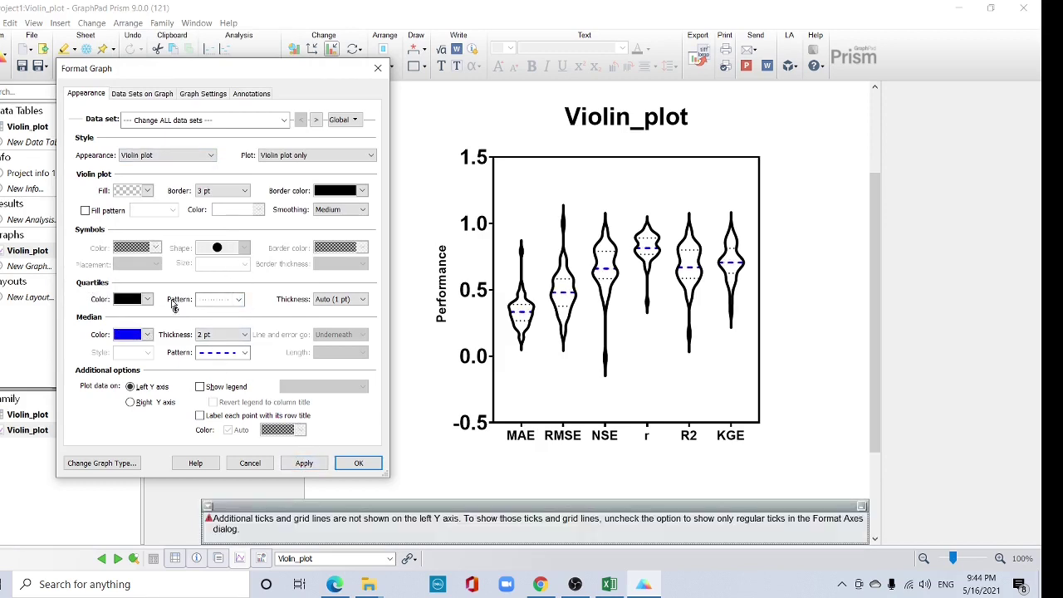
- Change the quartile lines from dotted to dashed
left_click(238, 300)
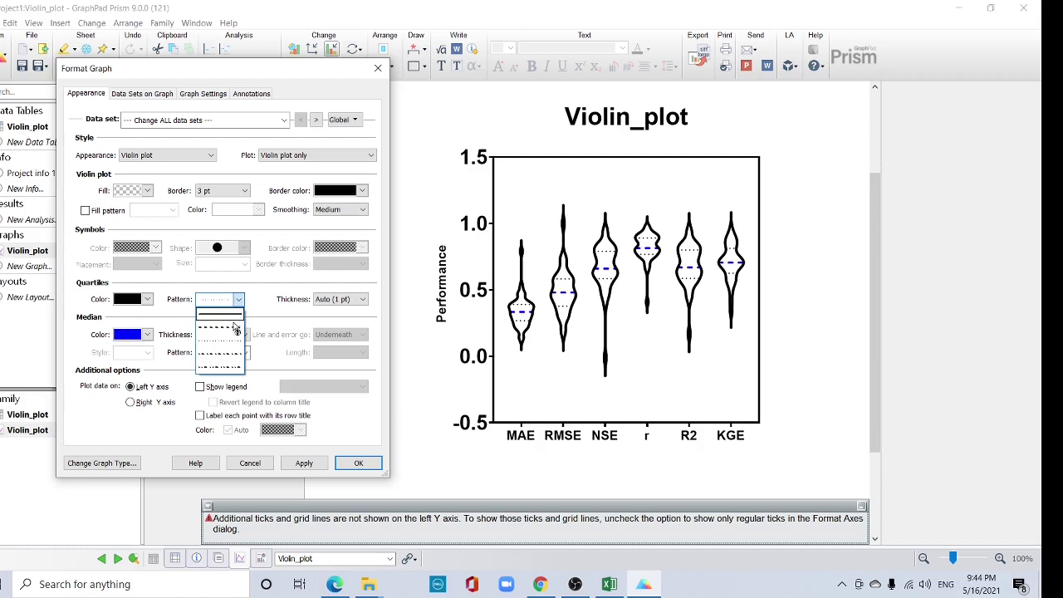
left_click(236, 327)
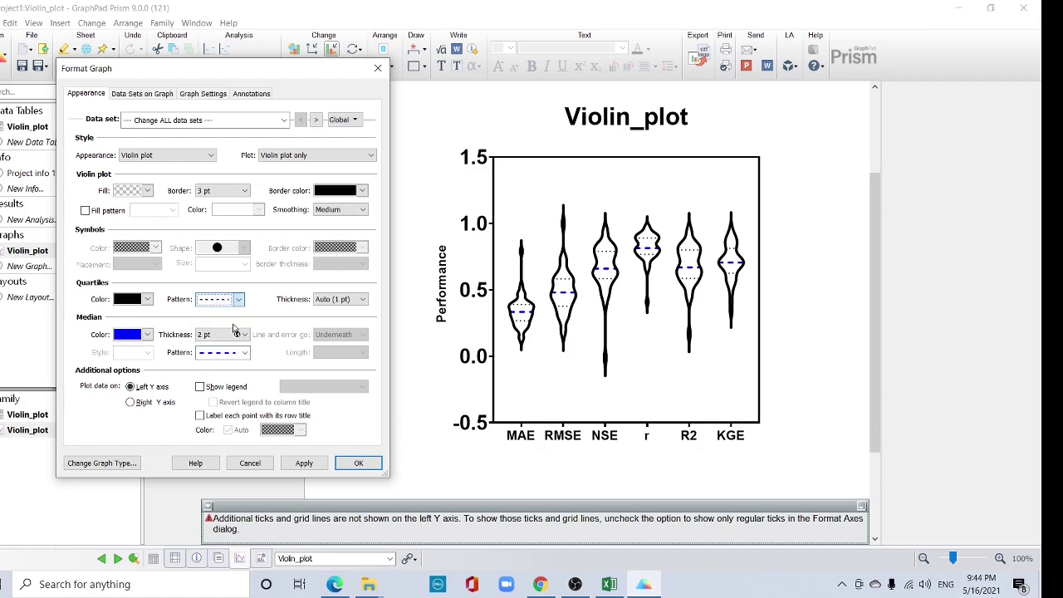
left_click(304, 463)
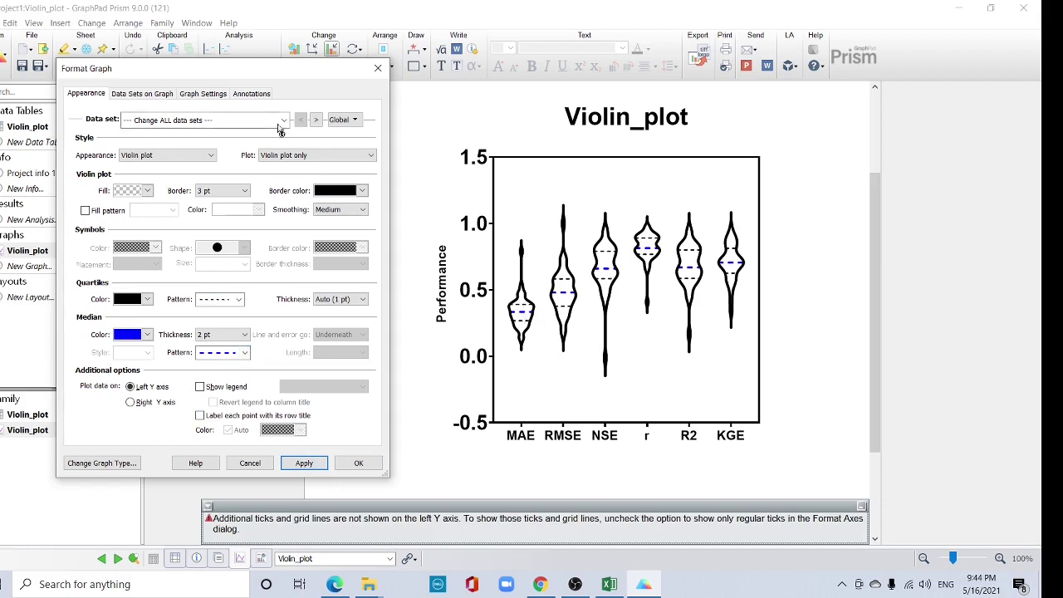
- Fill the MAE violin pale yellow, RMSE light pink, and NSE pale yellow
left_click(284, 121)
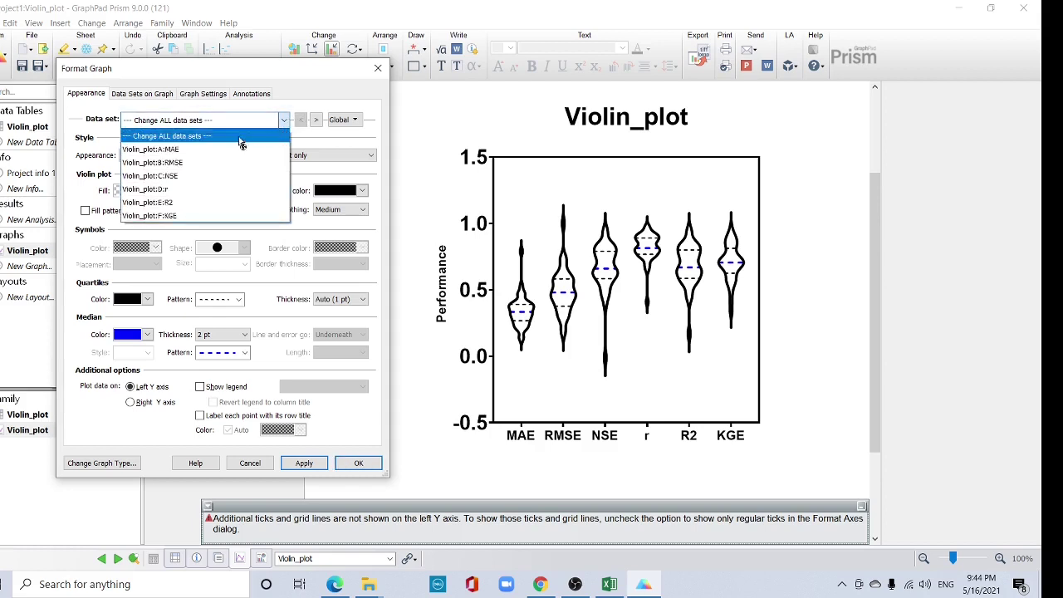
left_click(197, 150)
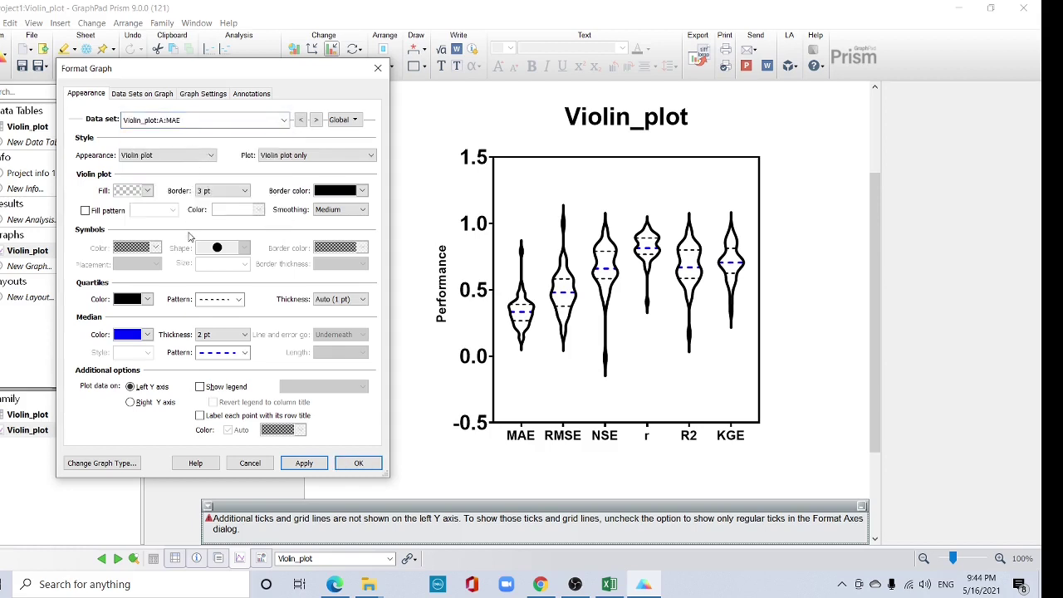
left_click(146, 193)
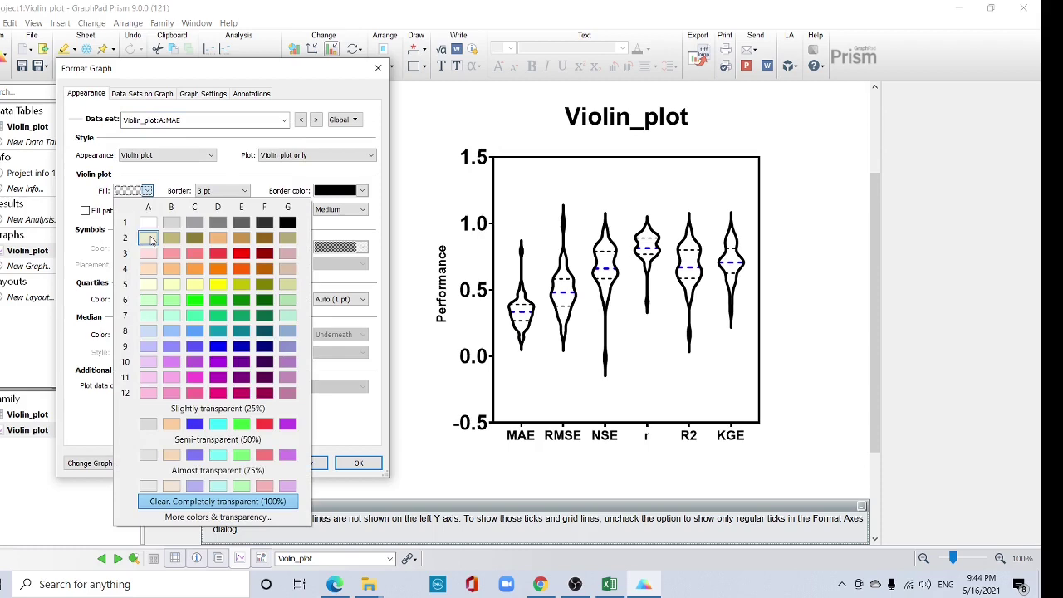
left_click(148, 238)
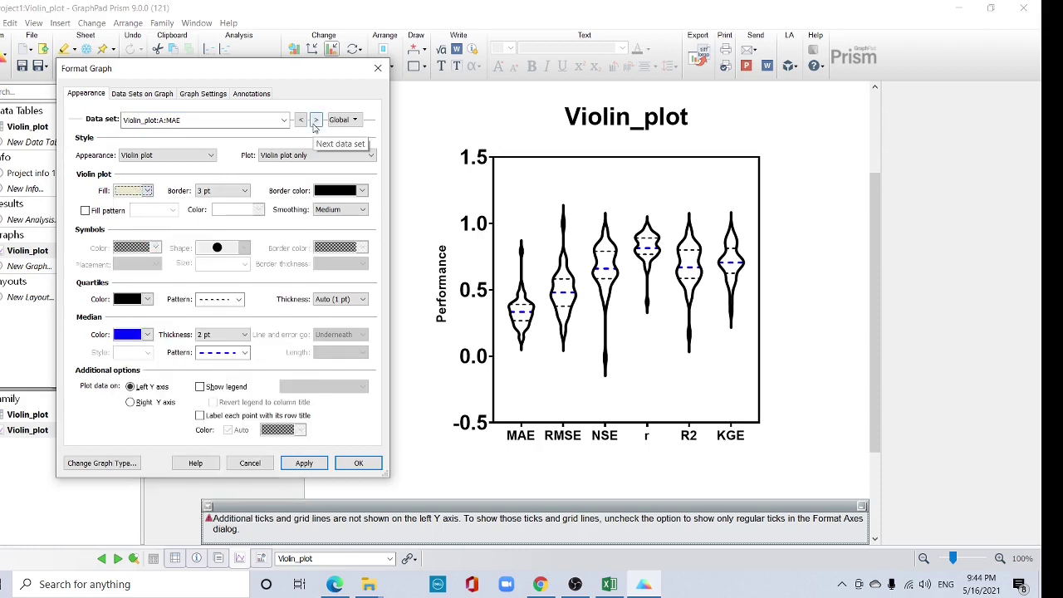
left_click(315, 120)
left_click(146, 192)
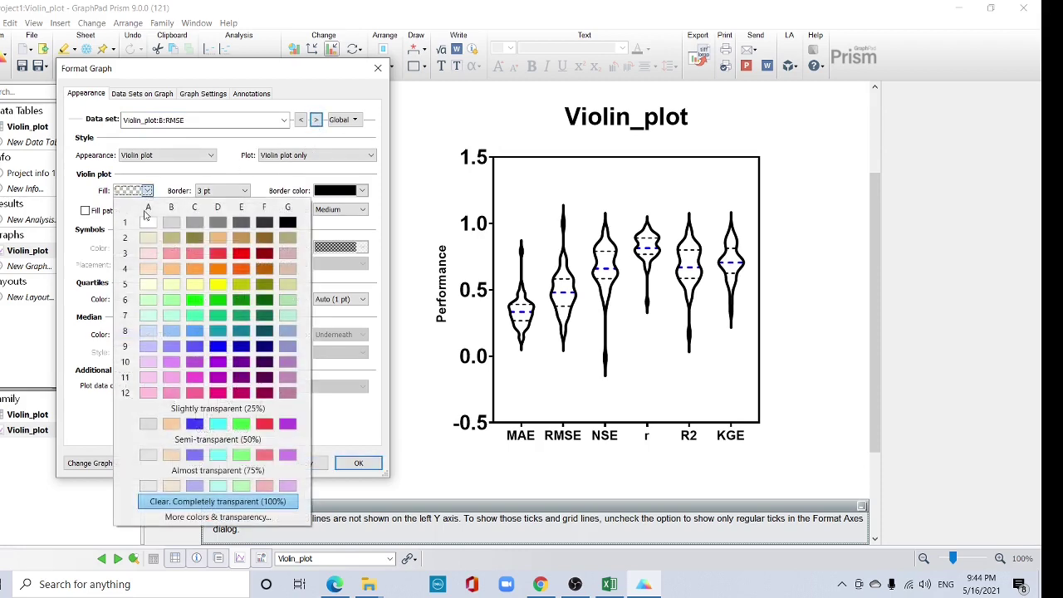
left_click(148, 253)
left_click(316, 119)
left_click(146, 191)
left_click(148, 284)
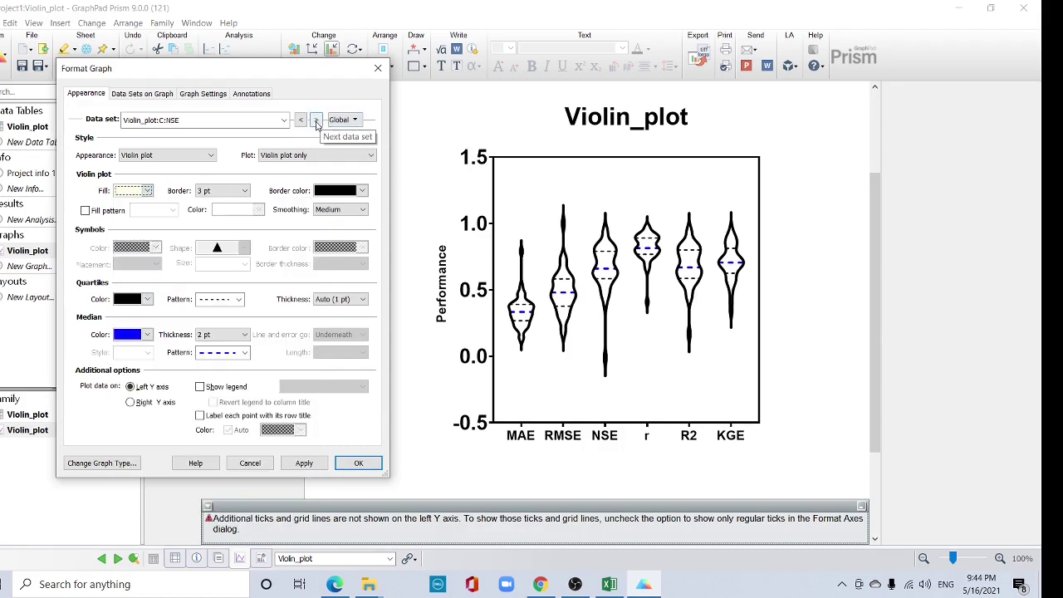
- Fill r light green, R2 pale mint, and KGE light purple, then apply and close
left_click(315, 120)
left_click(147, 191)
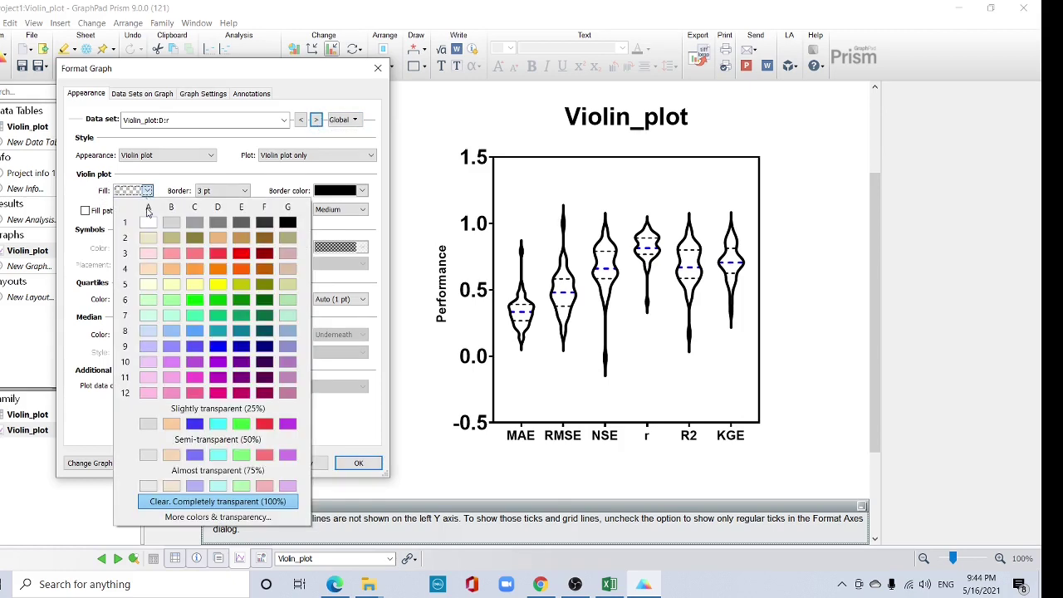
left_click(149, 300)
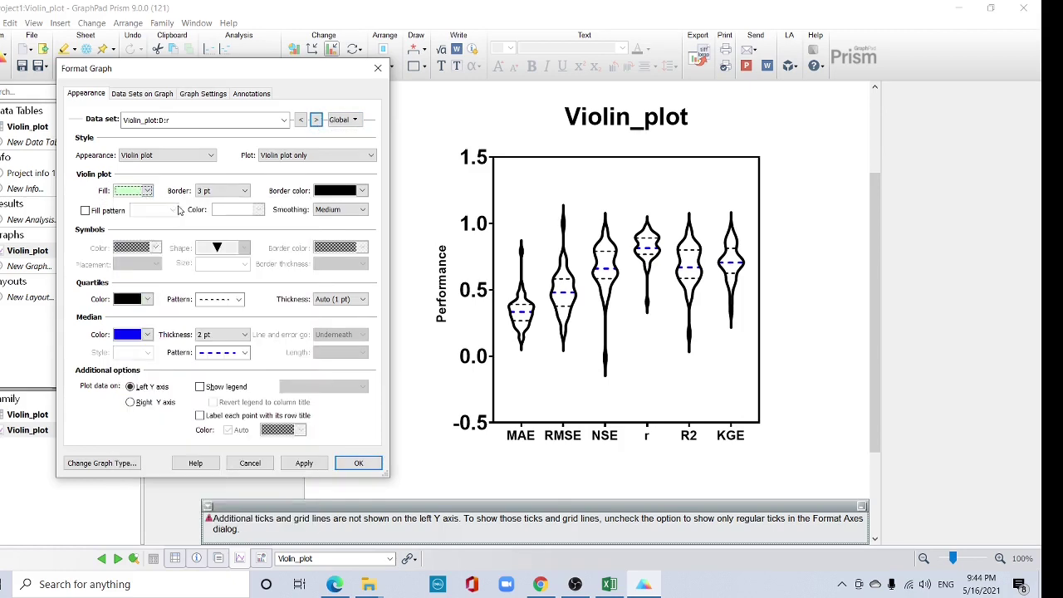
left_click(315, 120)
left_click(147, 191)
left_click(148, 316)
left_click(315, 120)
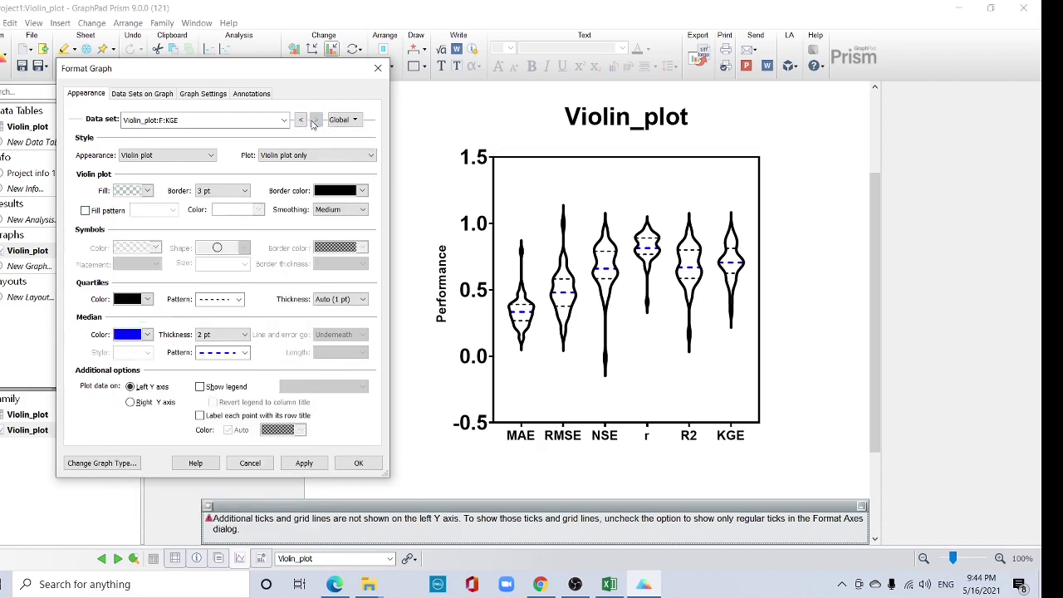
left_click(147, 191)
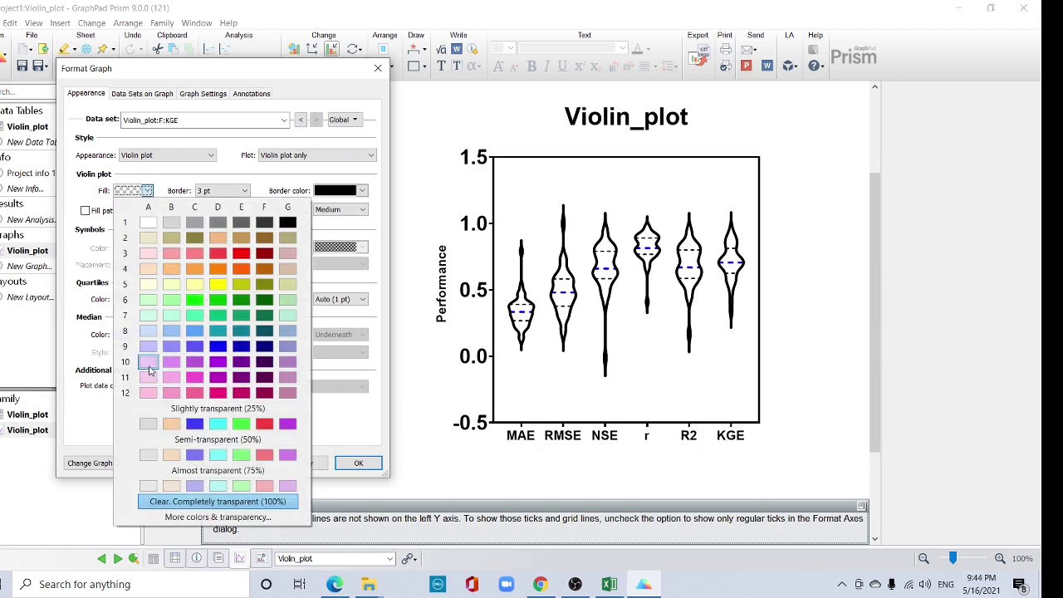
left_click(149, 363)
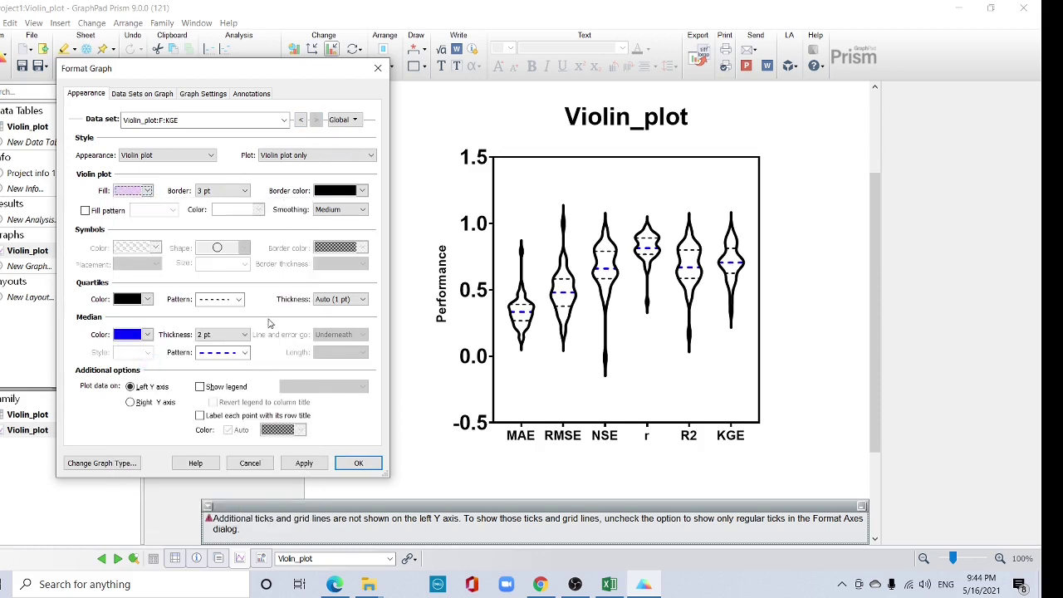
left_click(307, 465)
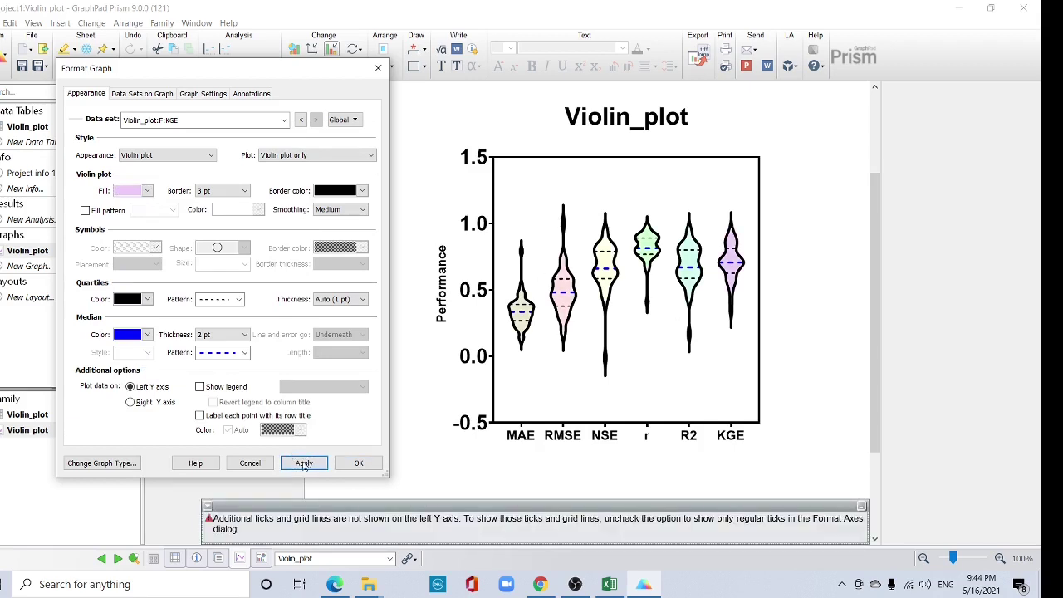
left_click(360, 463)
- Delete the Violin_plot graph title and set the Y axis text to size 14
double_click(594, 119)
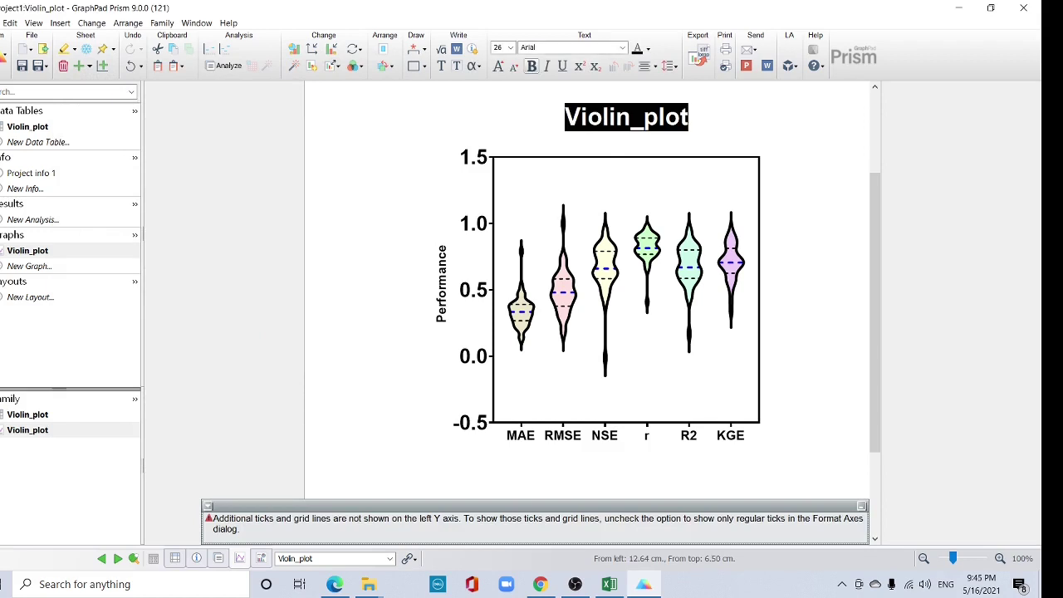
key("Delete")
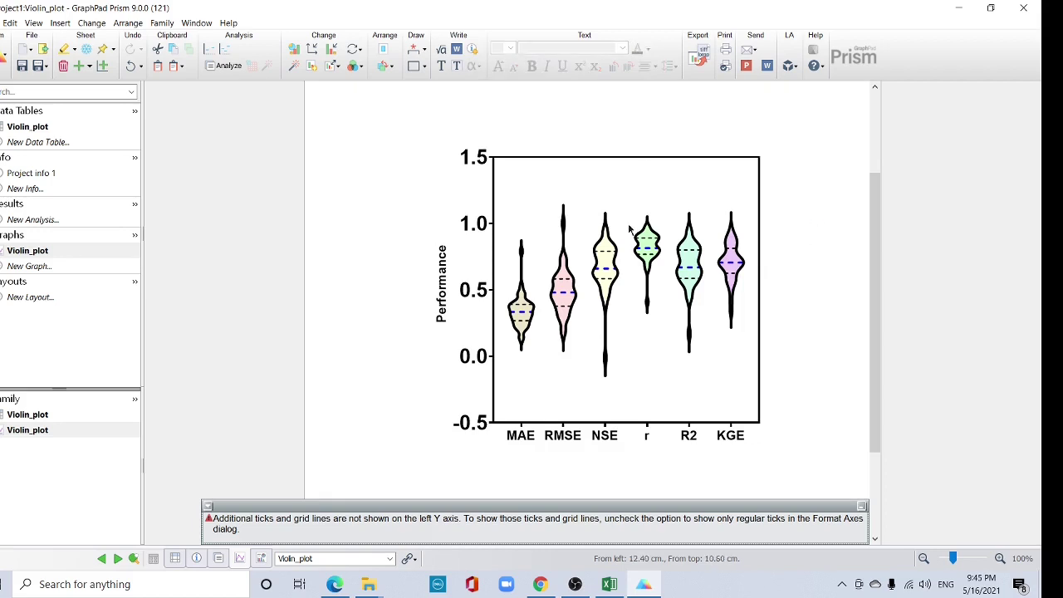
left_click(479, 290)
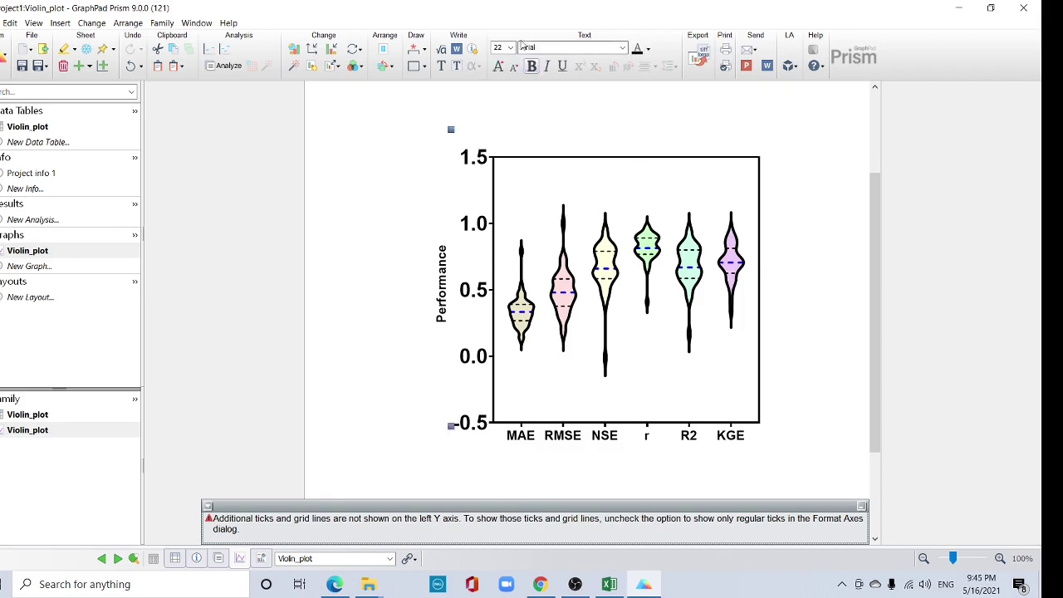
left_click(511, 48)
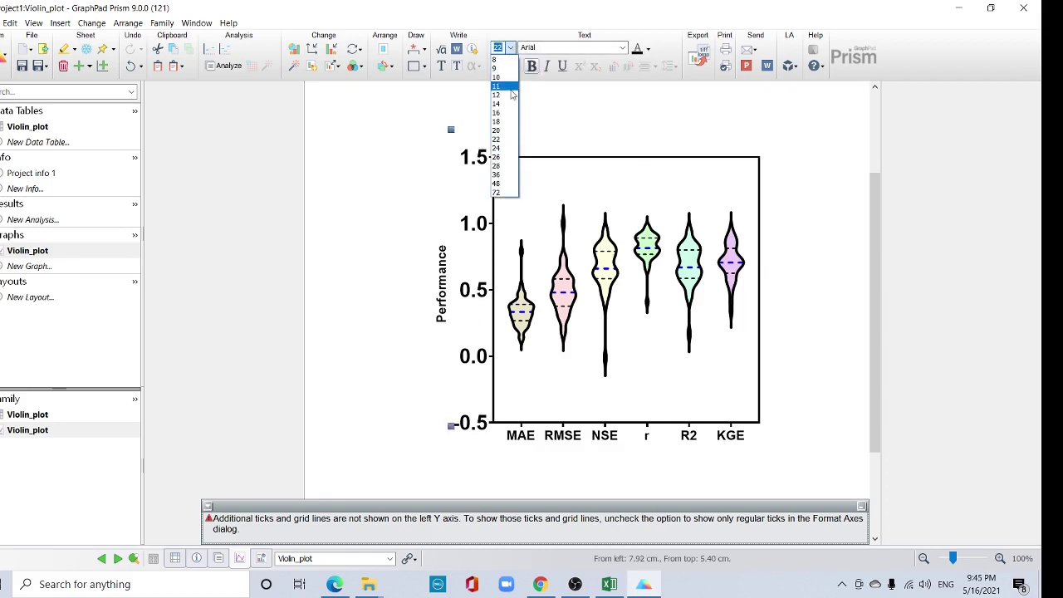
left_click(503, 101)
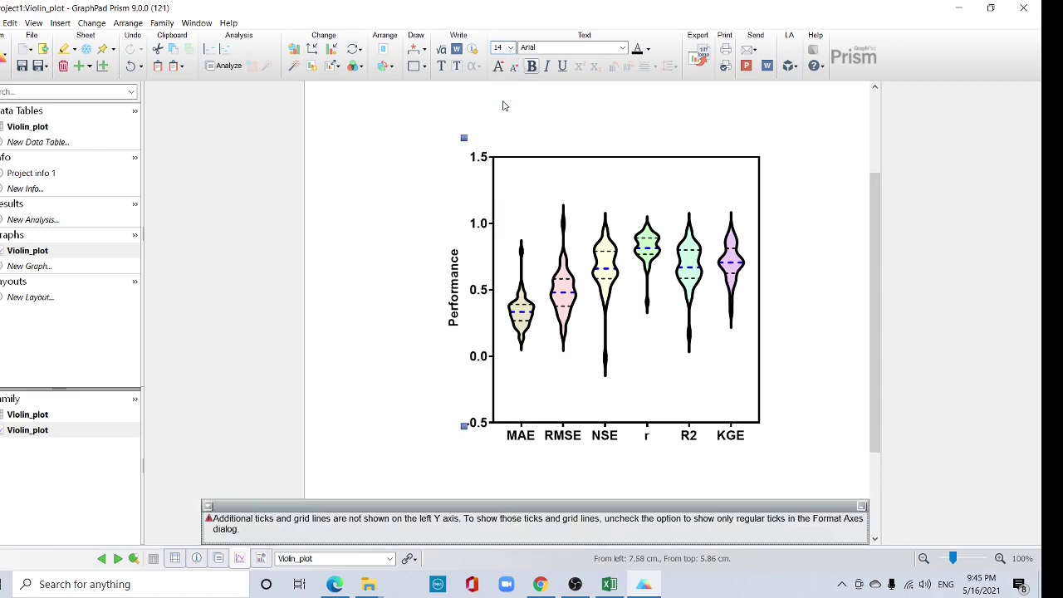
left_click(815, 225)
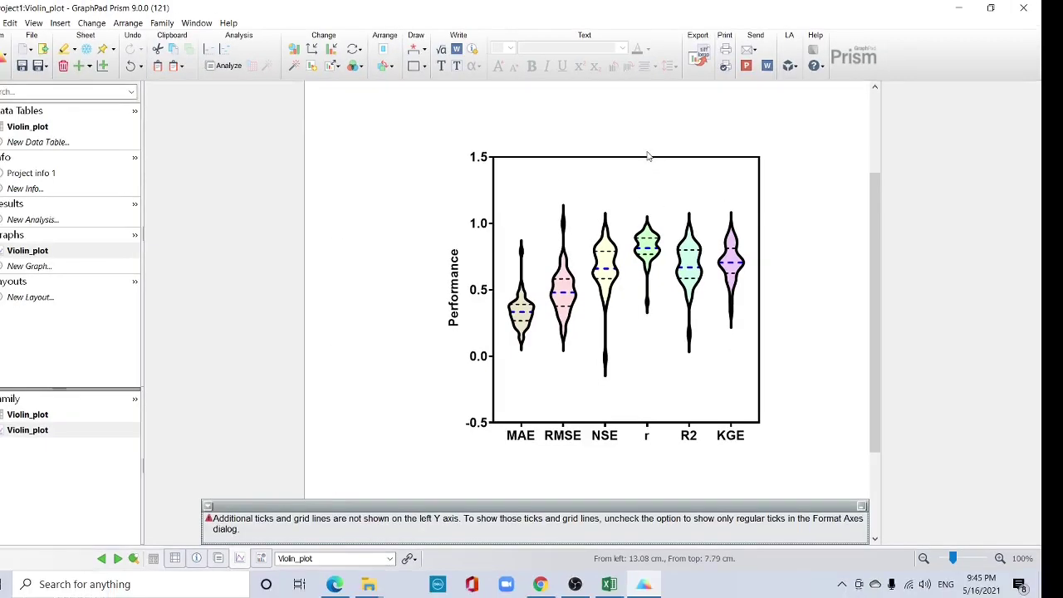
- Bring up the graph's context menu and dismiss it without choosing anything
right_click(503, 95)
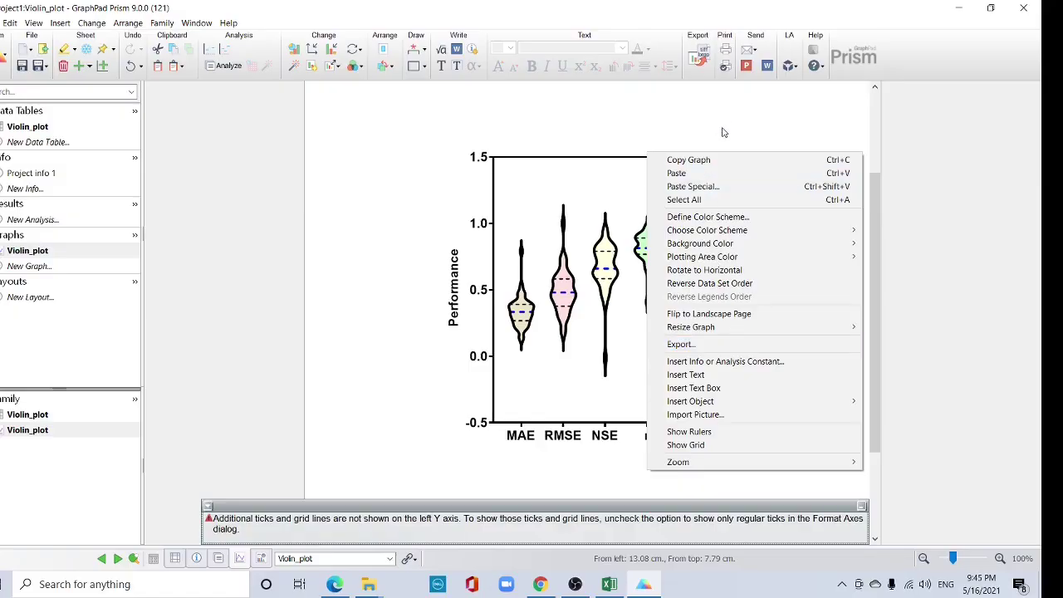
left_click(724, 123)
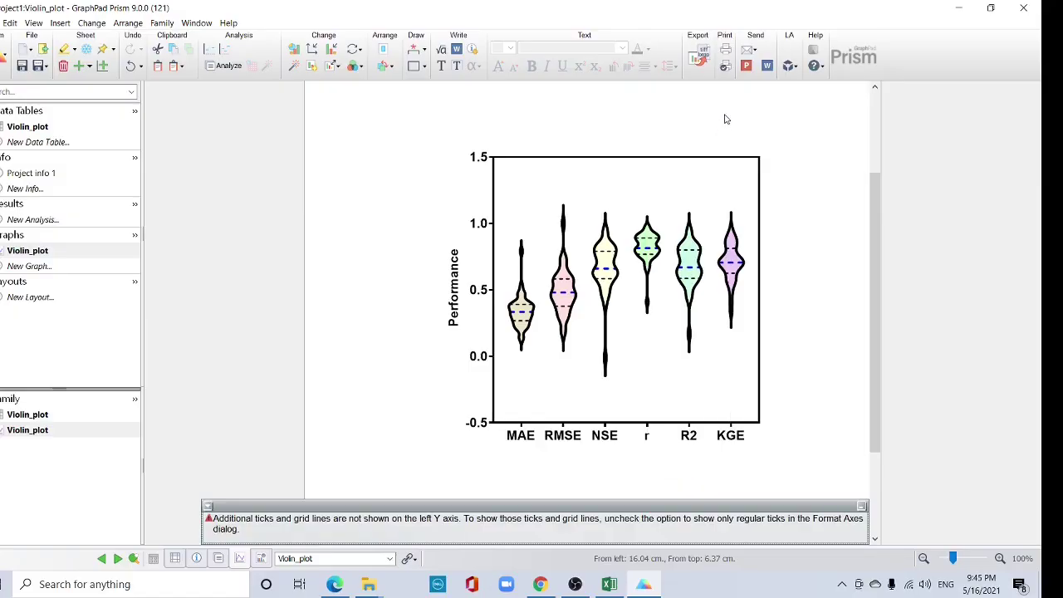
- Send the violin plot to a new Word document, then minimize Word
left_click(768, 67)
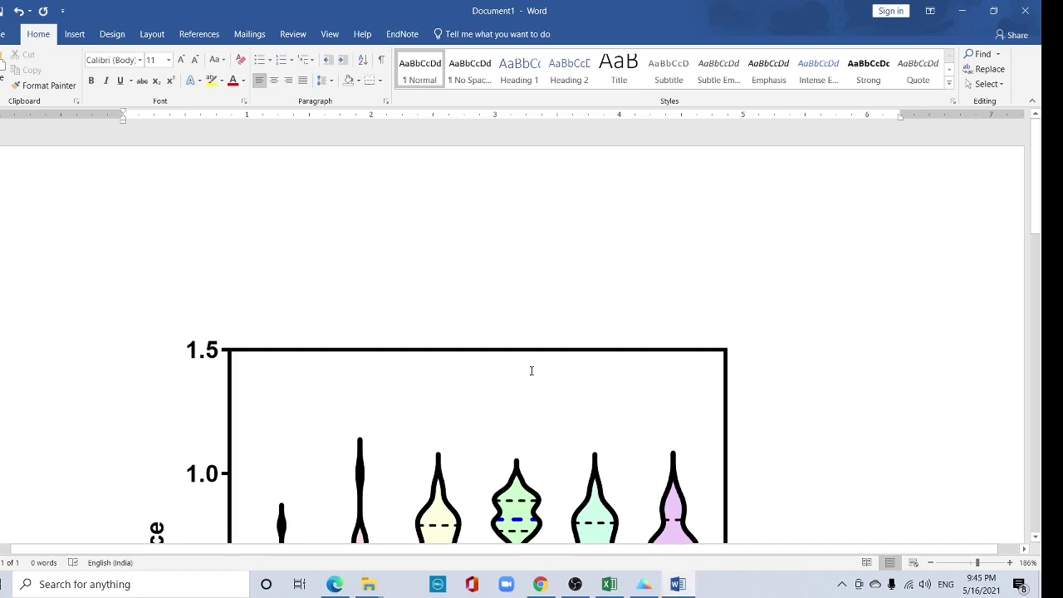
left_click(961, 10)
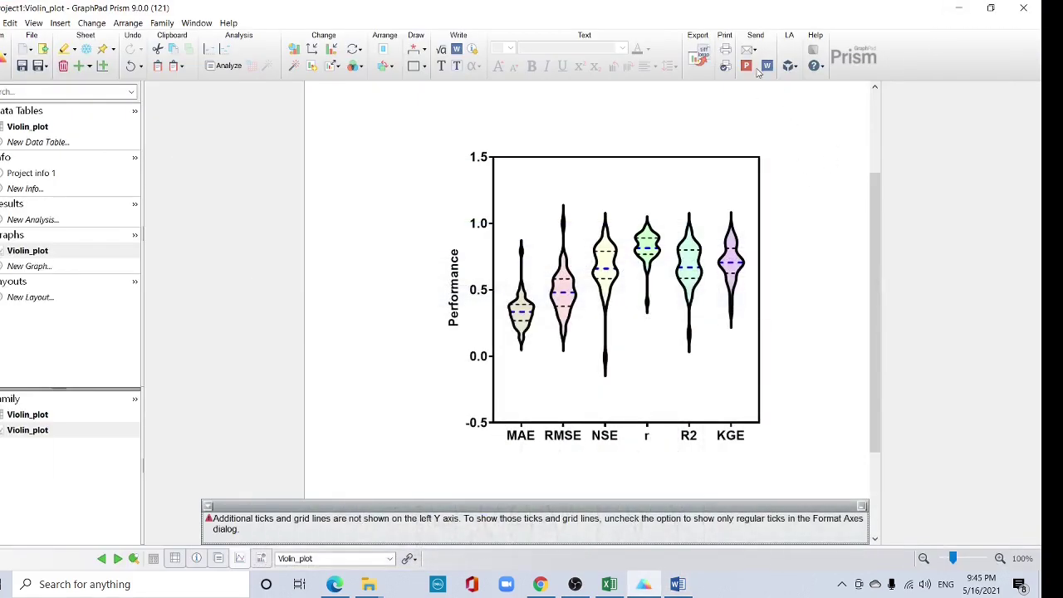
- Send the violin plot to PowerPoint, check the slide, and return to Prism
left_click(747, 68)
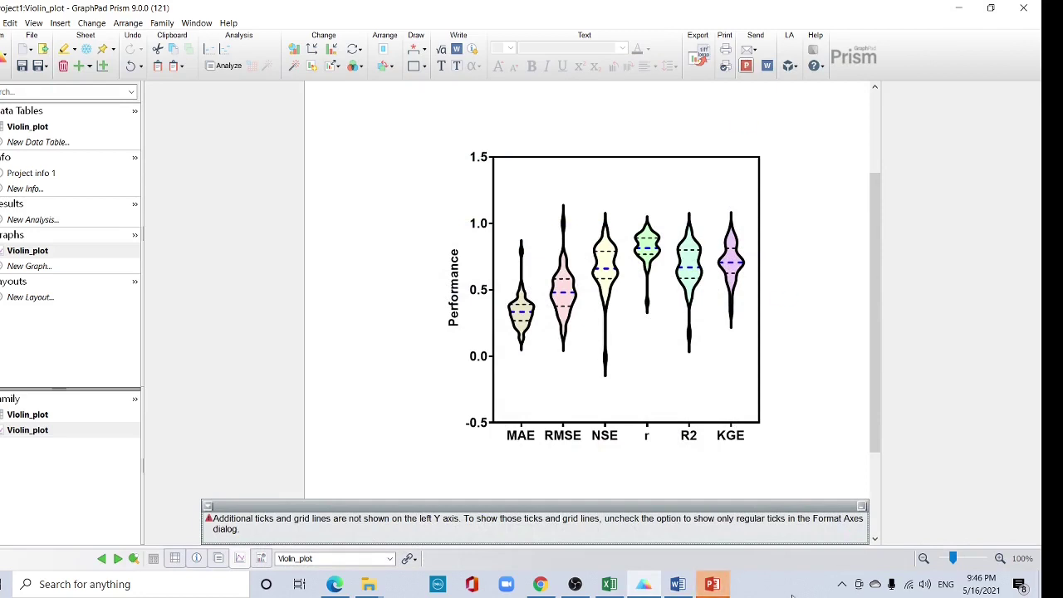
left_click(729, 590)
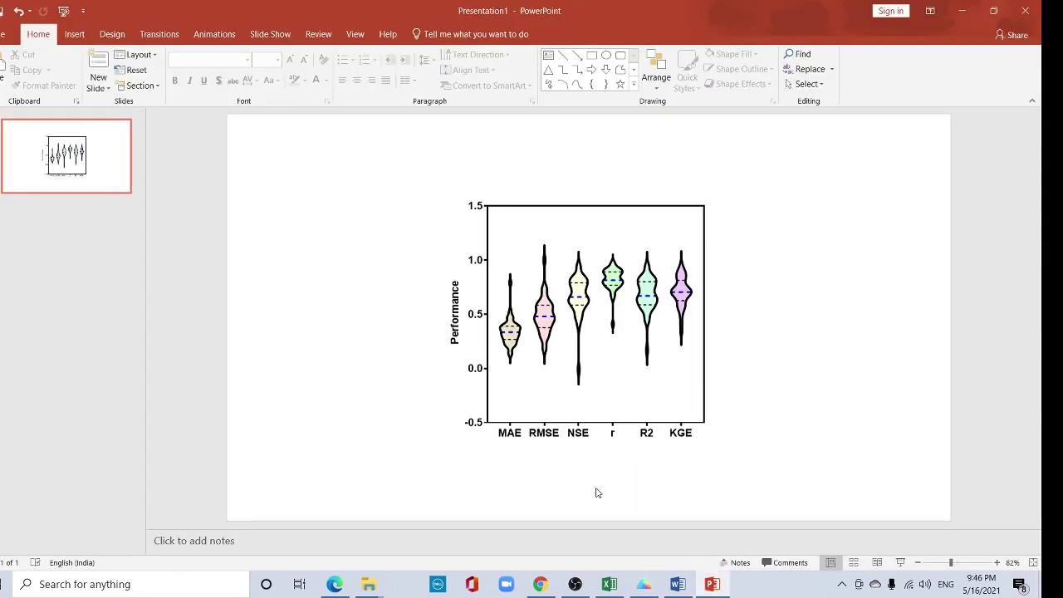
left_click(652, 590)
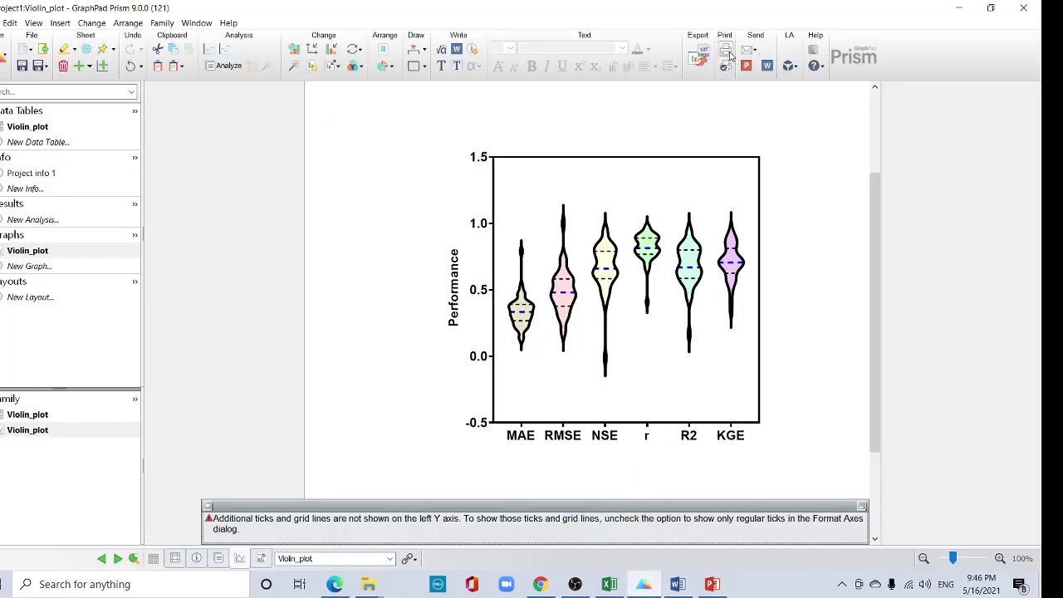
- Export the graph as PNG at 600 dpi into the Desktop folder
left_click(701, 56)
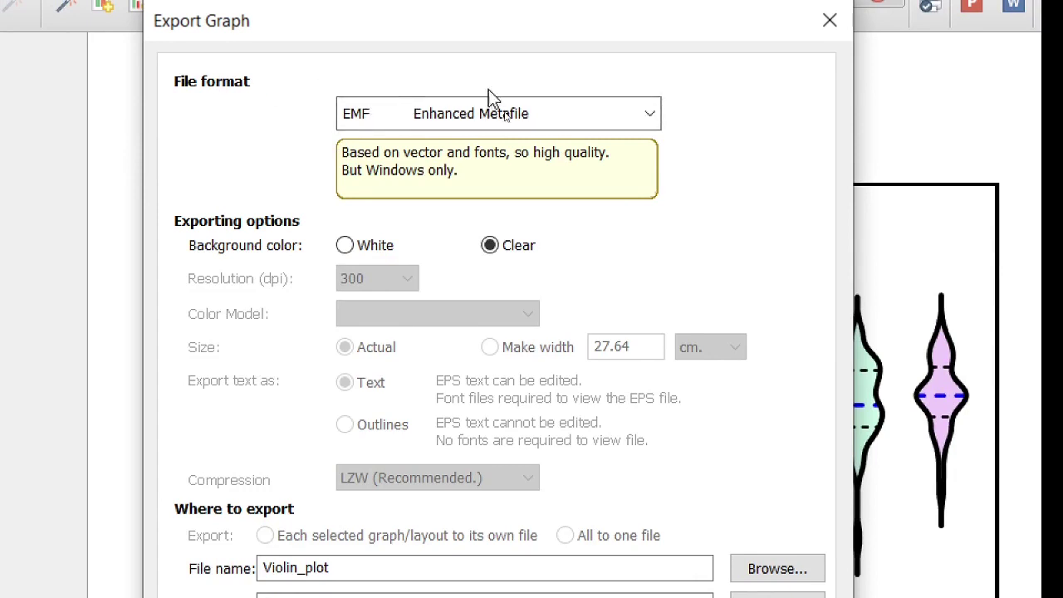
left_click(597, 120)
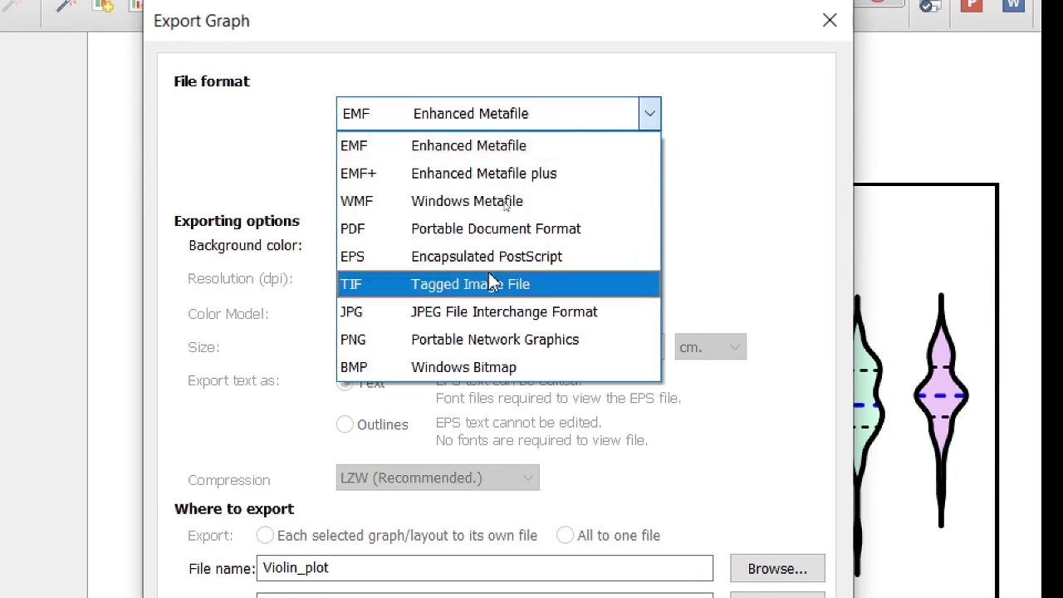
left_click(473, 344)
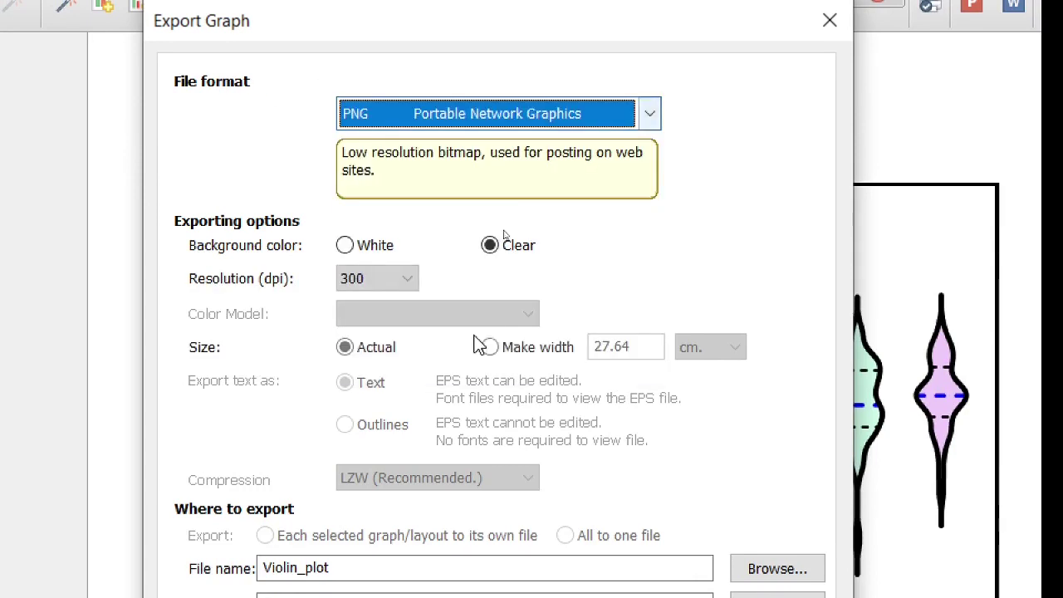
left_click(398, 283)
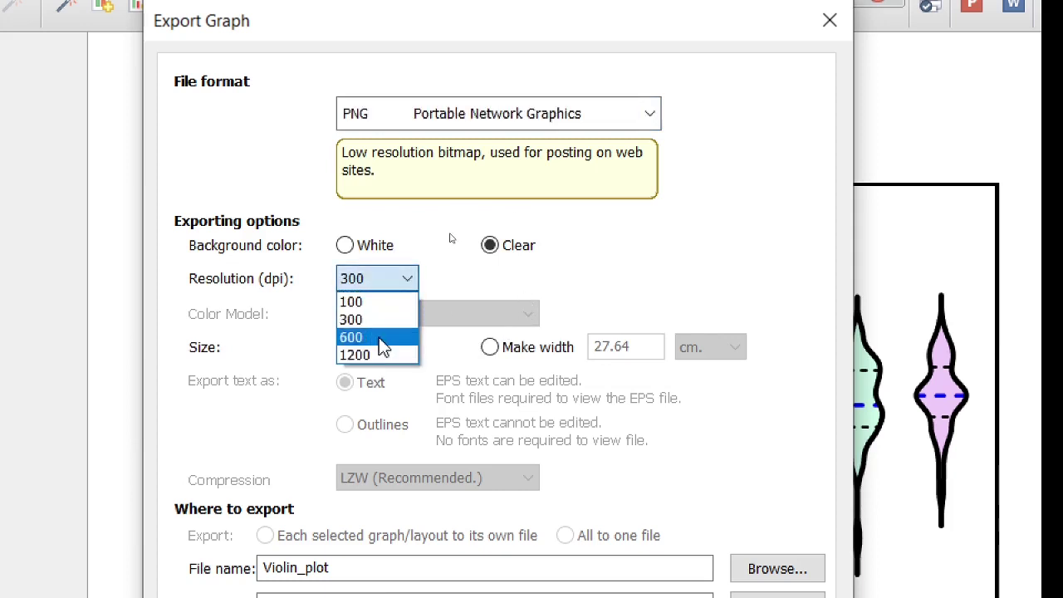
left_click(381, 346)
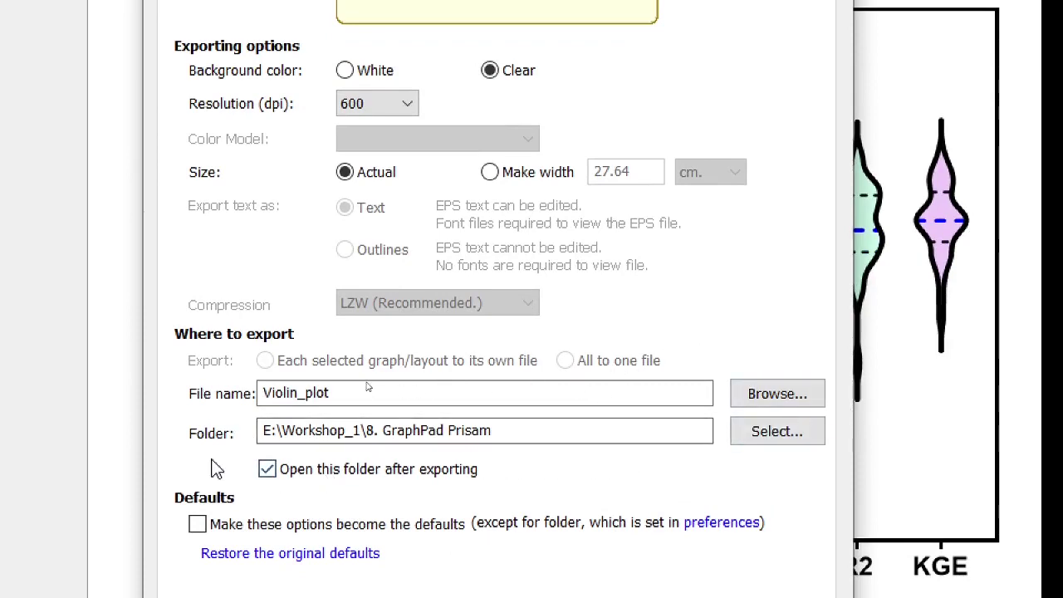
left_click(804, 431)
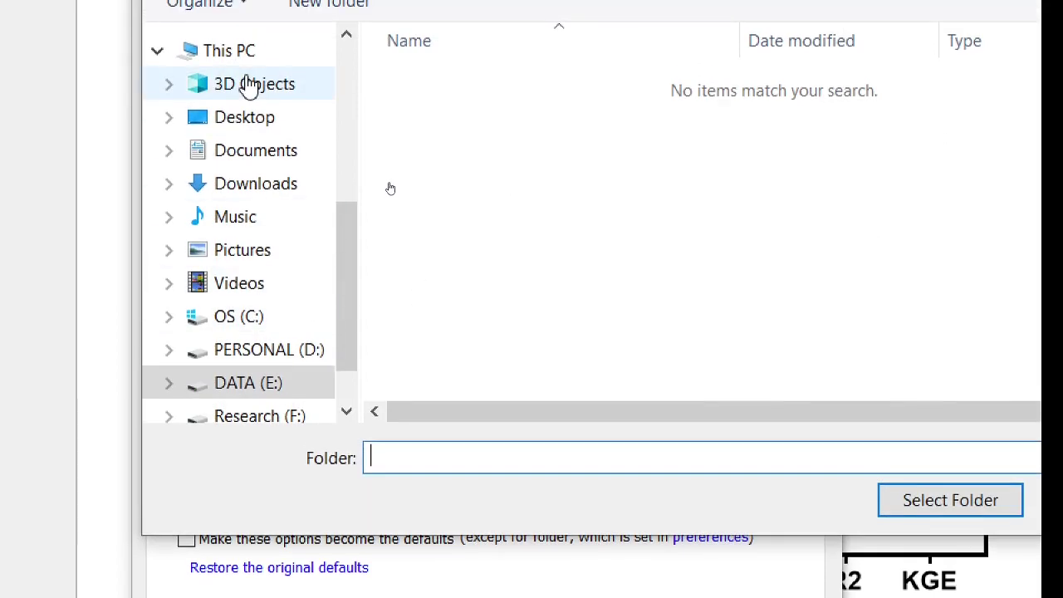
left_click(246, 117)
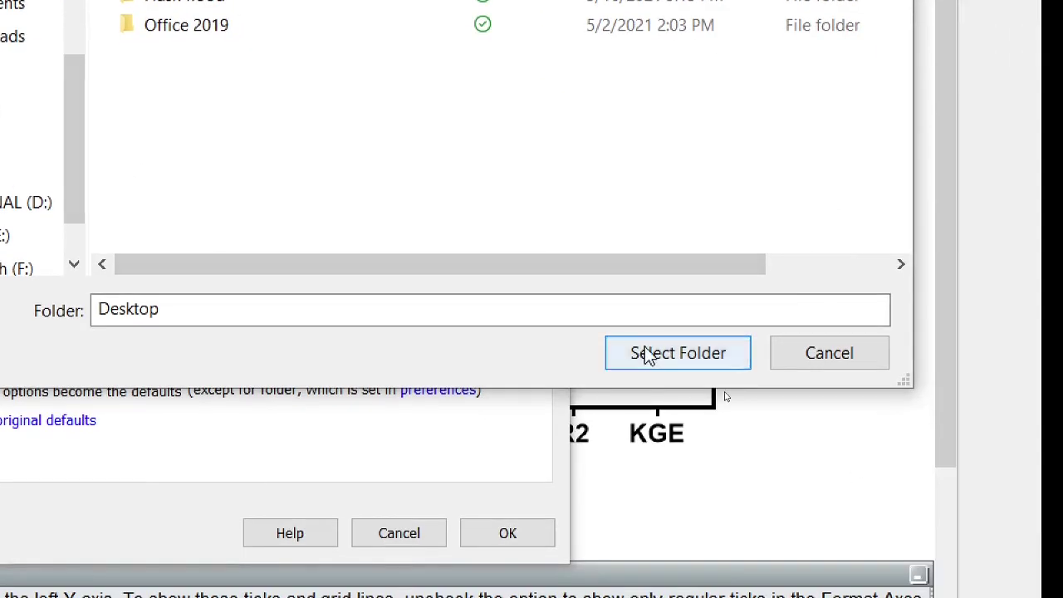
left_click(648, 354)
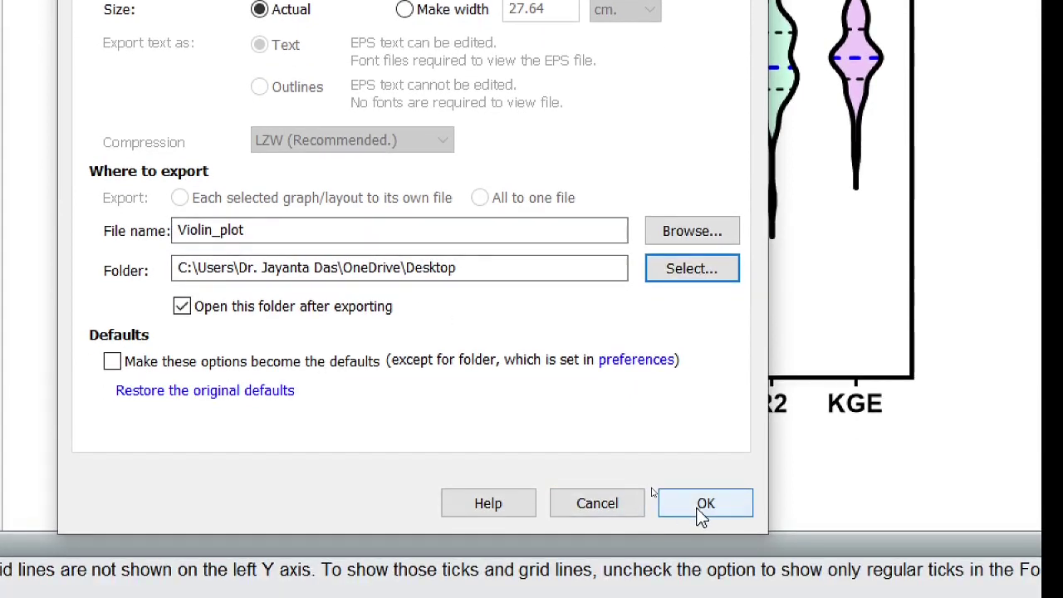
left_click(702, 535)
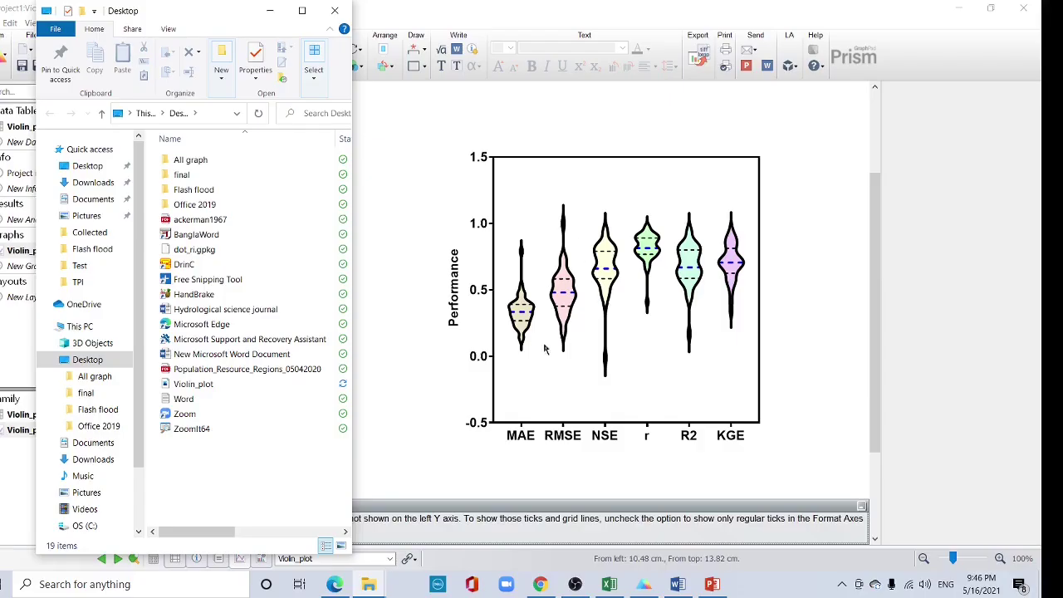
- Open Violin_plot.png from the Desktop in the Photos viewer
double_click(223, 391)
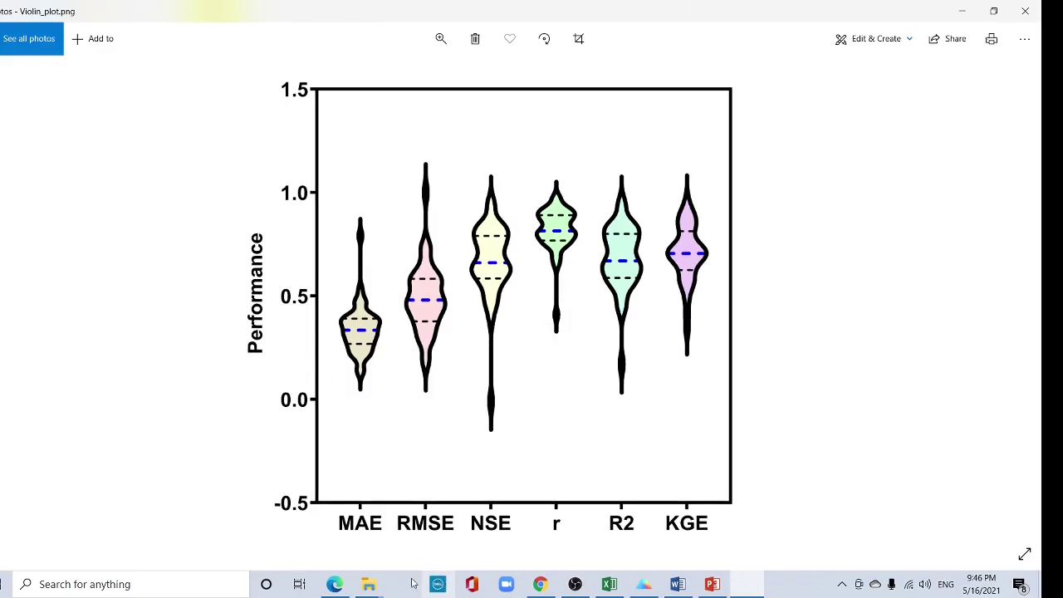
- In the article PDF, highlight the Violin-box plot passage and scroll to Fig. 8 (b)
left_click(335, 586)
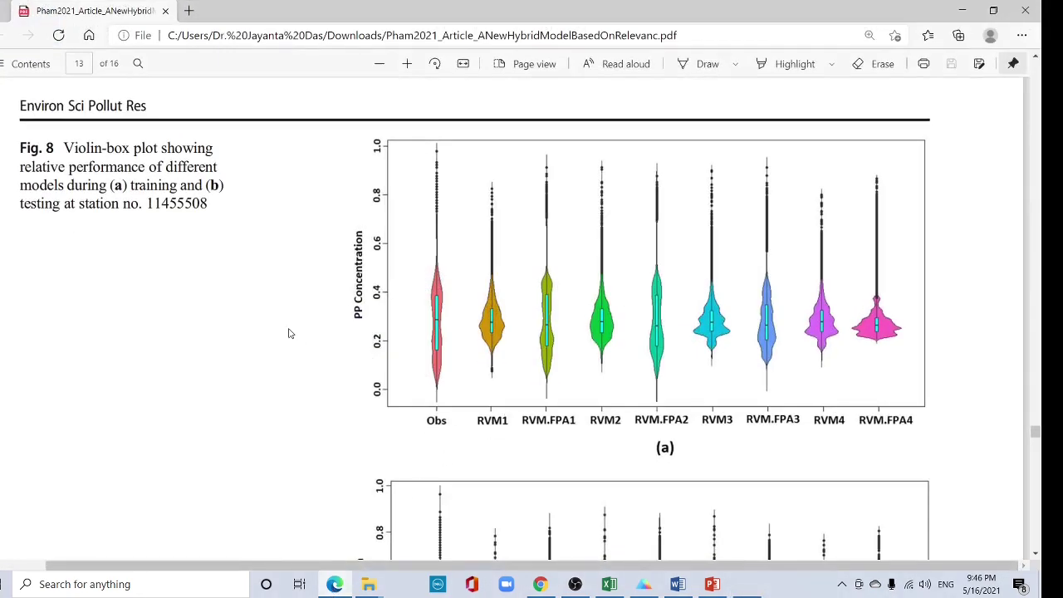
scroll(288, 332, "up", 6)
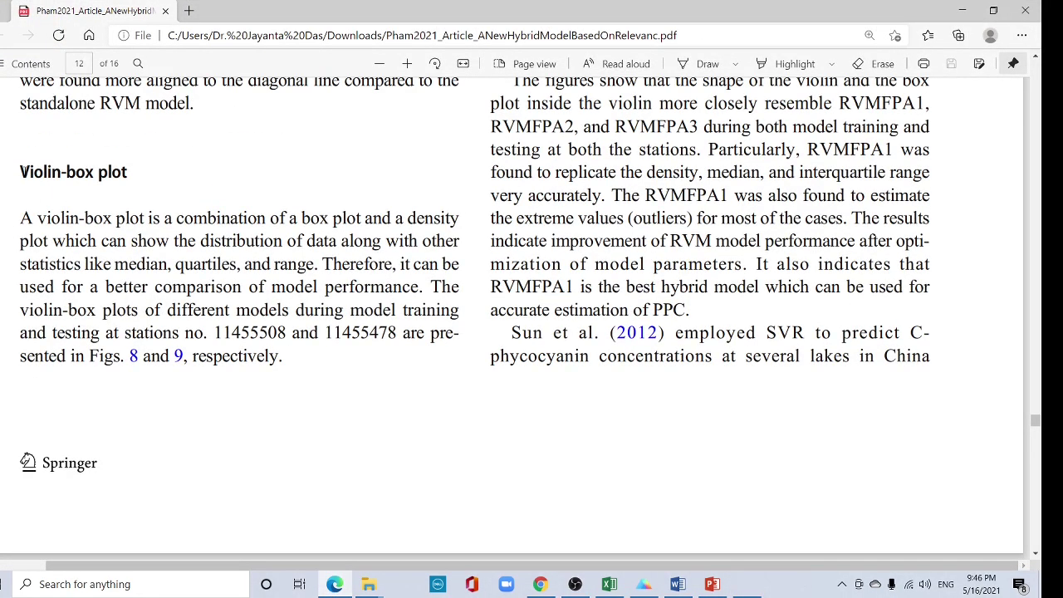
left_click_drag(34, 166, 314, 333)
scroll(438, 242, "up", 2)
scroll(437, 242, "down", 10)
scroll(483, 287, "down", 5)
- Scroll down in PowerPoint to view the pasted violin plot slide
scroll(311, 266, "down", 5)
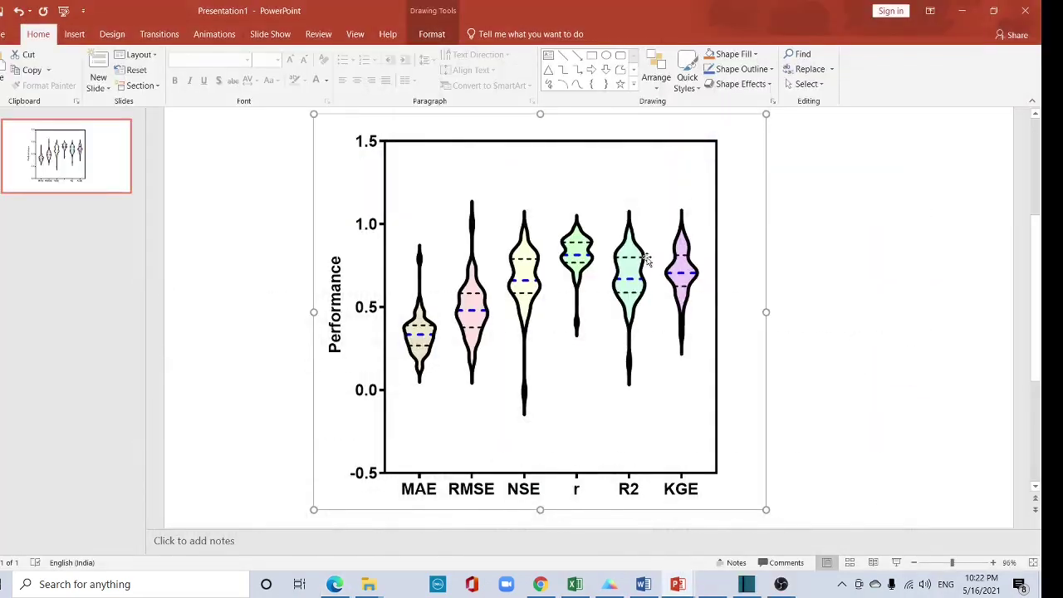